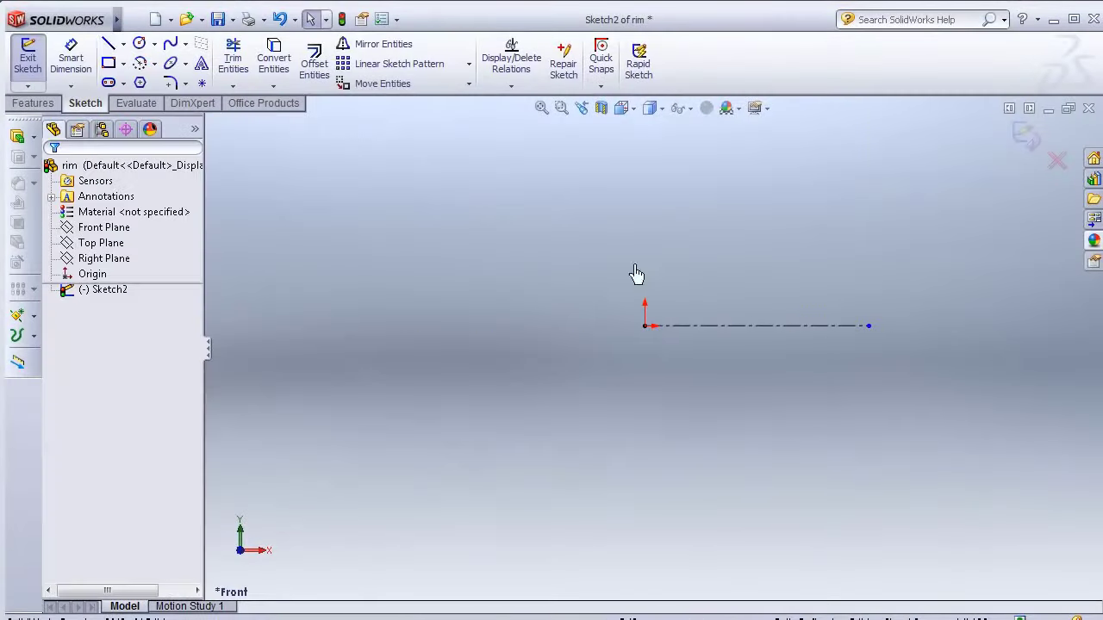
Draw a vertical construction centreline and the stepped rim profile beside it
{"action": "key", "text": "l"}
{"action": "left_click", "coordinate": [644, 326]}
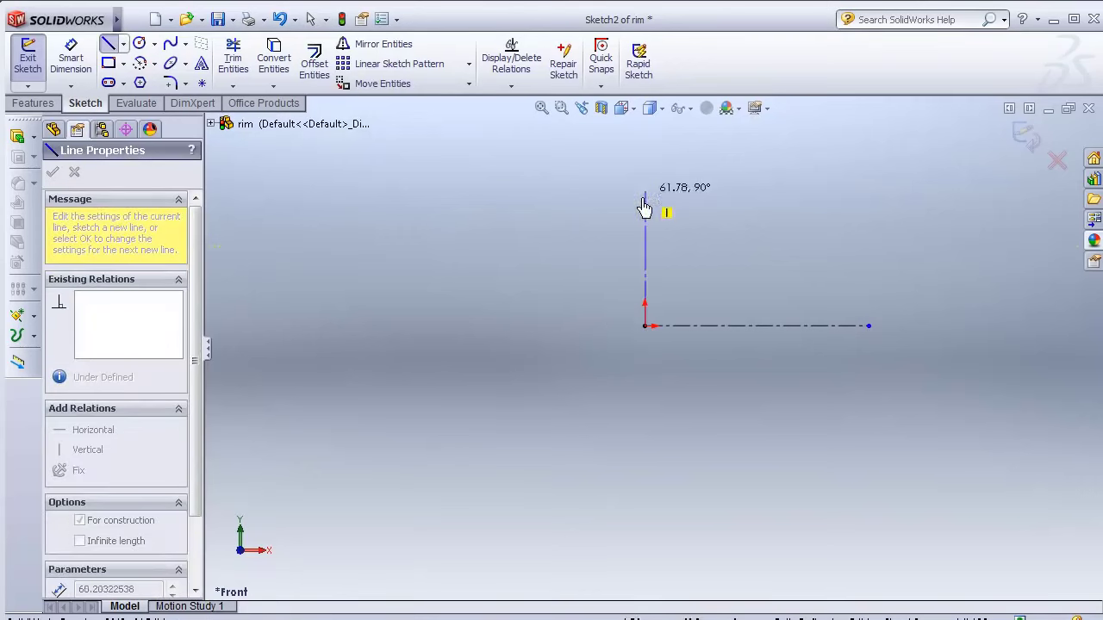
{"action": "double_click", "coordinate": [644, 195]}
{"action": "scroll", "coordinate": [481, 301], "scroll_direction": "up", "scroll_amount": 3}
{"action": "left_click", "coordinate": [668, 380]}
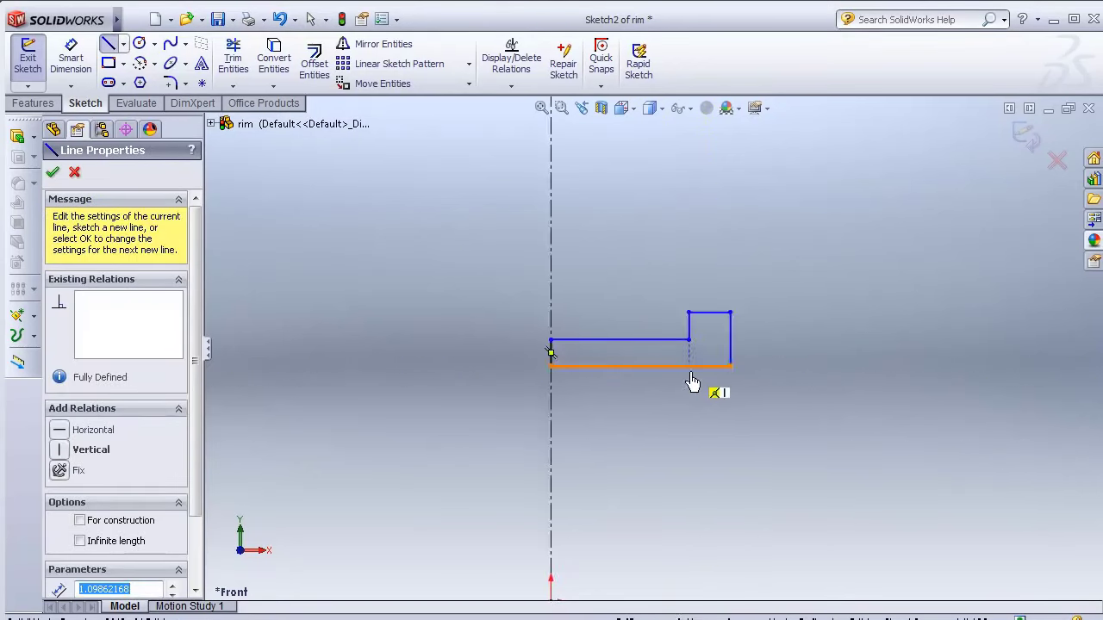
{"action": "left_click", "coordinate": [691, 382]}
Dimension the profile's width to 7 mm and its step height to 2 mm
{"action": "left_click", "coordinate": [653, 313]}
{"action": "left_click", "coordinate": [653, 320]}
{"action": "key", "text": "Return"}
{"action": "left_click", "coordinate": [780, 270]}
{"action": "type", "text": "7"}
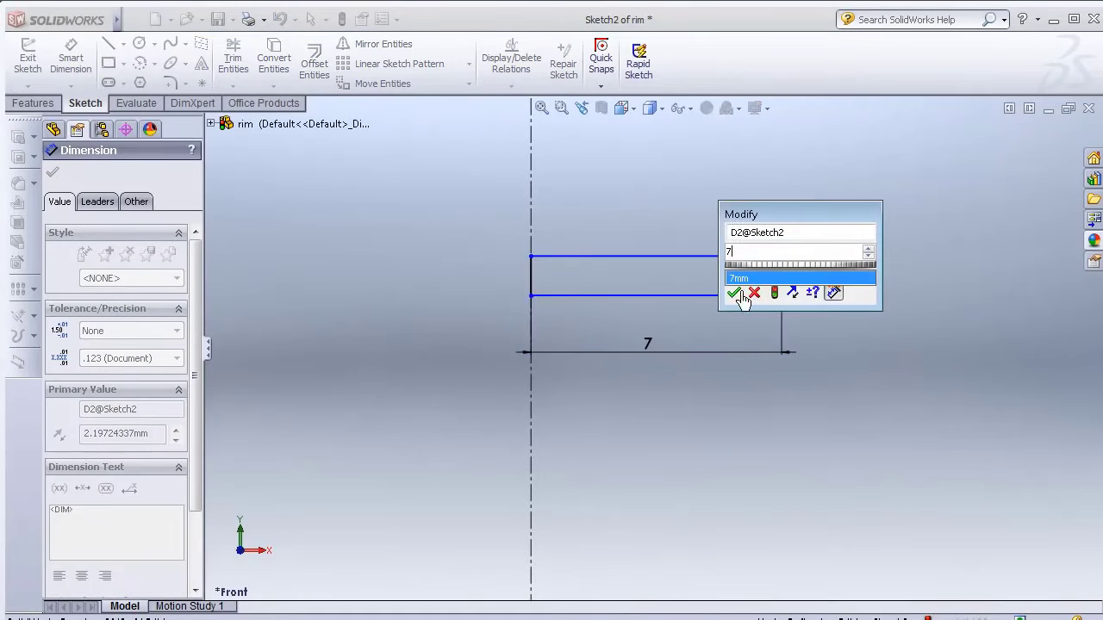
{"action": "key", "text": "Return"}
{"action": "left_click", "coordinate": [767, 233]}
{"action": "left_click", "coordinate": [780, 226]}
{"action": "type", "text": "2"}
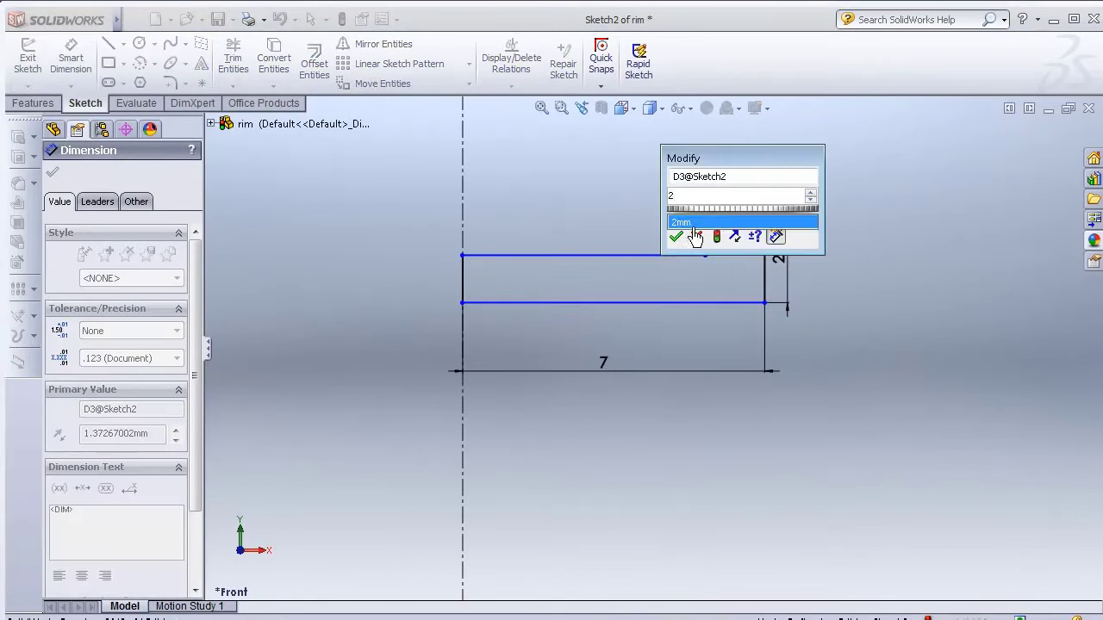
{"action": "left_click", "coordinate": [677, 237]}
Set the wall thickness to 1 mm and the profile's distance from the centreline to 10 mm
{"action": "left_click", "coordinate": [628, 302]}
{"action": "left_click", "coordinate": [603, 258]}
{"action": "left_click", "coordinate": [379, 280]}
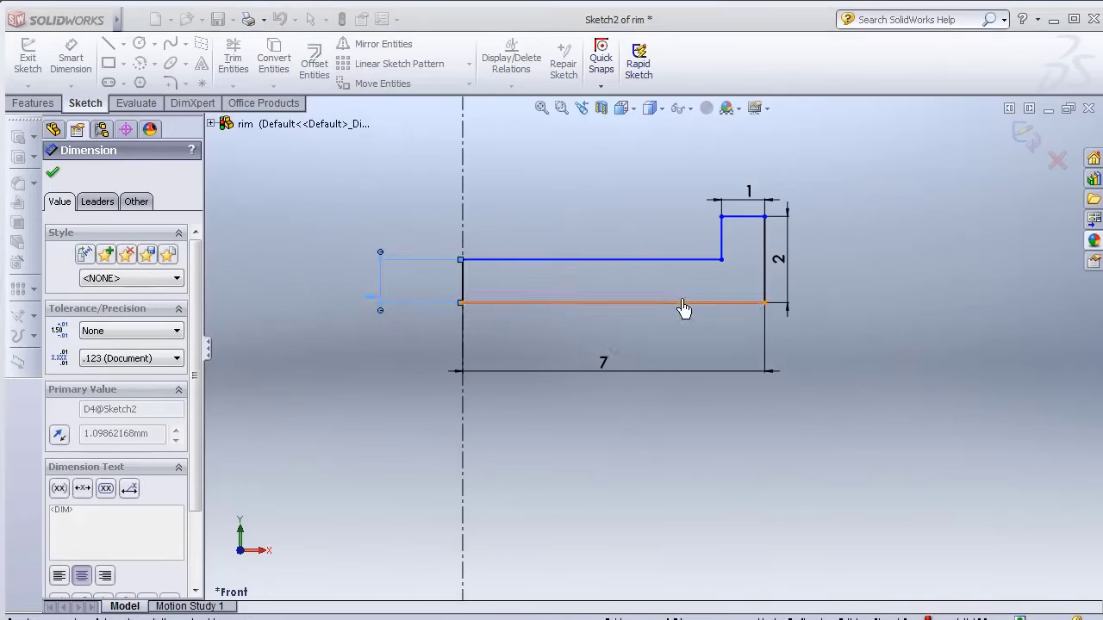
{"action": "type", "text": "1"}
{"action": "key", "text": "Return"}
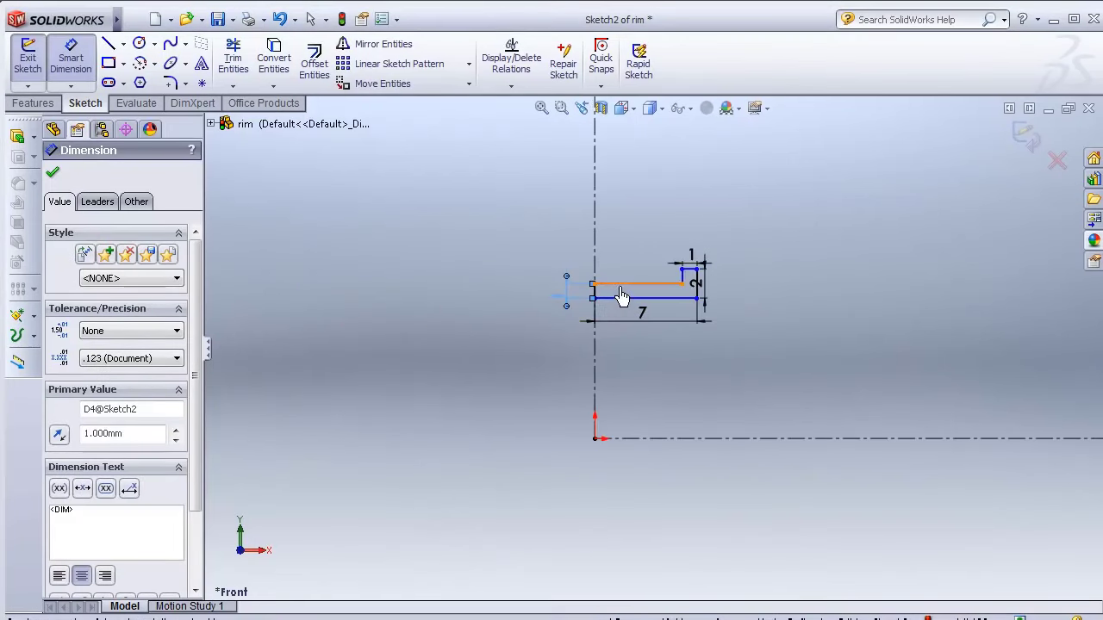
{"action": "left_click", "coordinate": [620, 285]}
{"action": "left_click", "coordinate": [603, 438]}
{"action": "left_click", "coordinate": [505, 392]}
{"action": "type", "text": "10"}
{"action": "key", "text": "Return"}
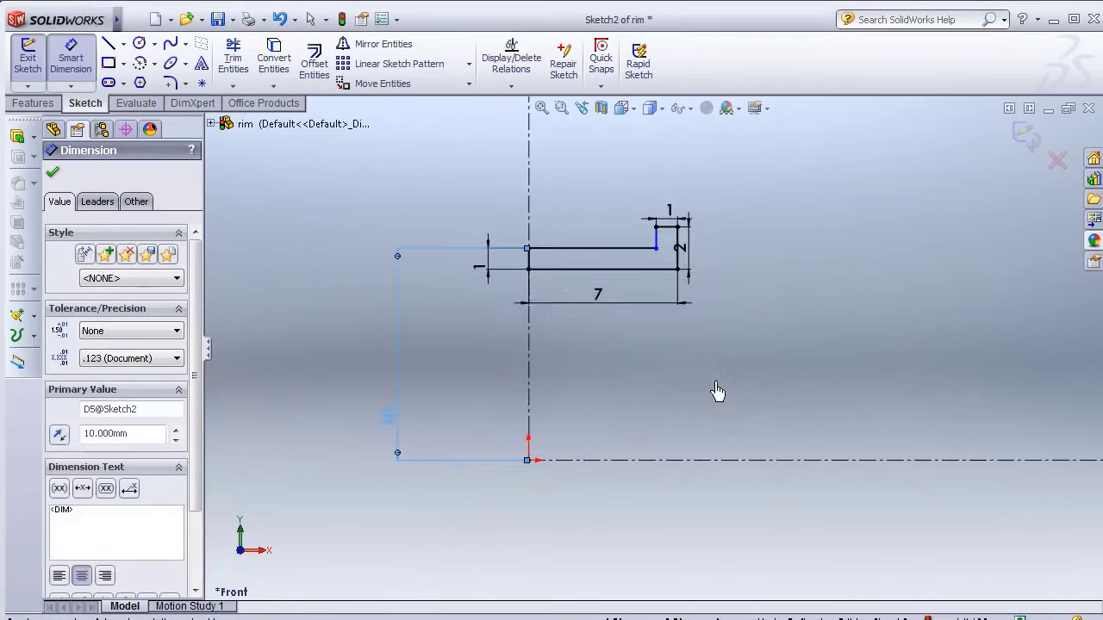
Fillet the inner corner at R0.9 and mirror the profile across the centreline
{"action": "left_click", "coordinate": [170, 83]}
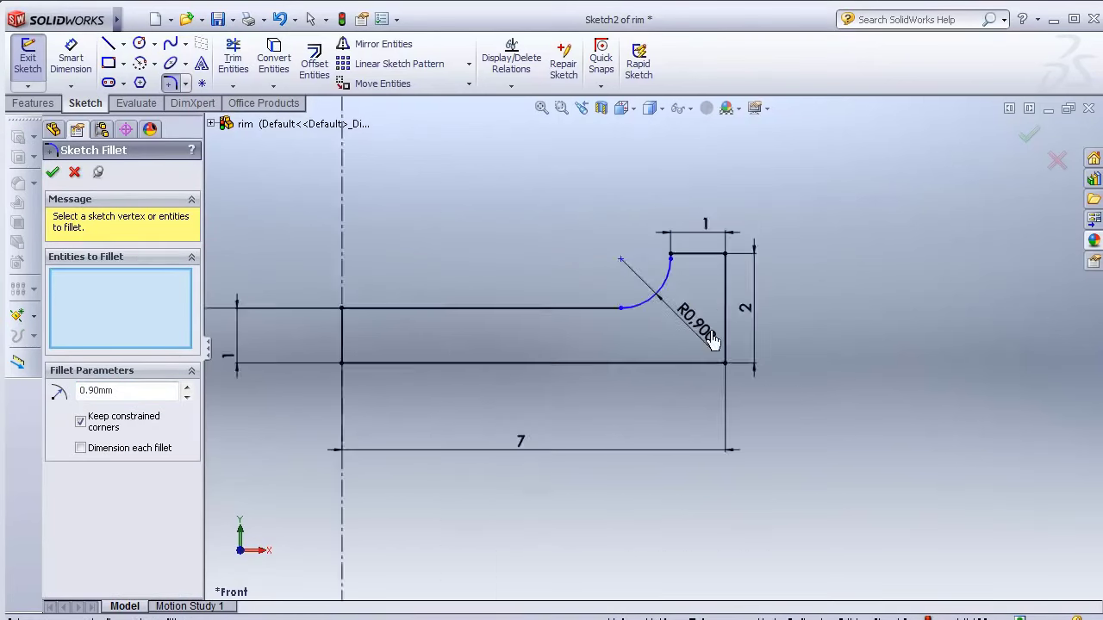
{"action": "key", "text": "Return"}
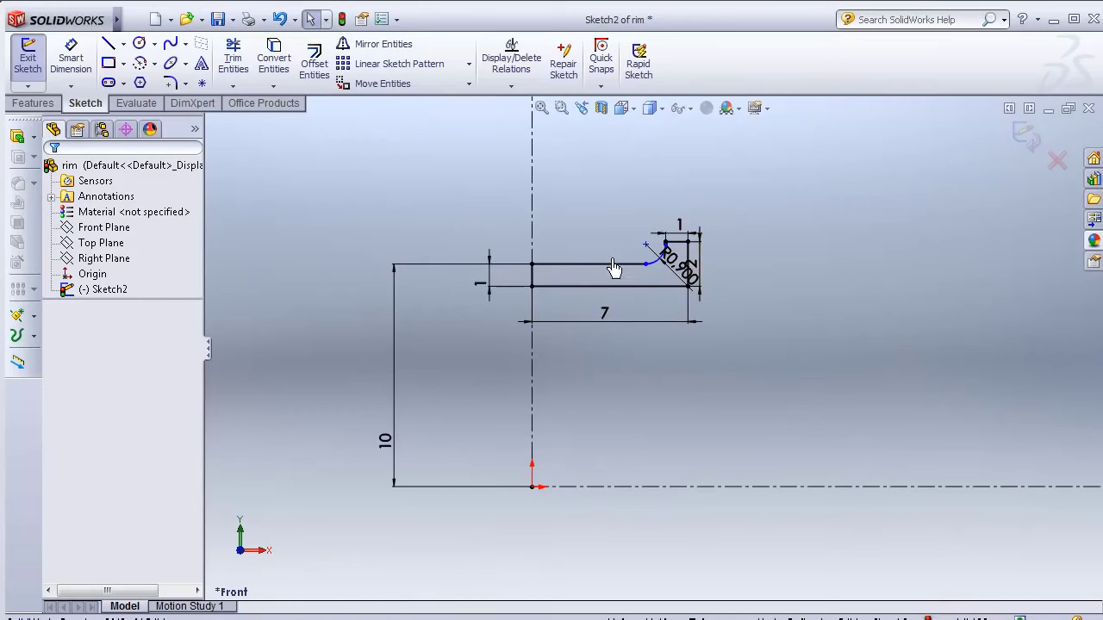
{"action": "left_click", "coordinate": [380, 44]}
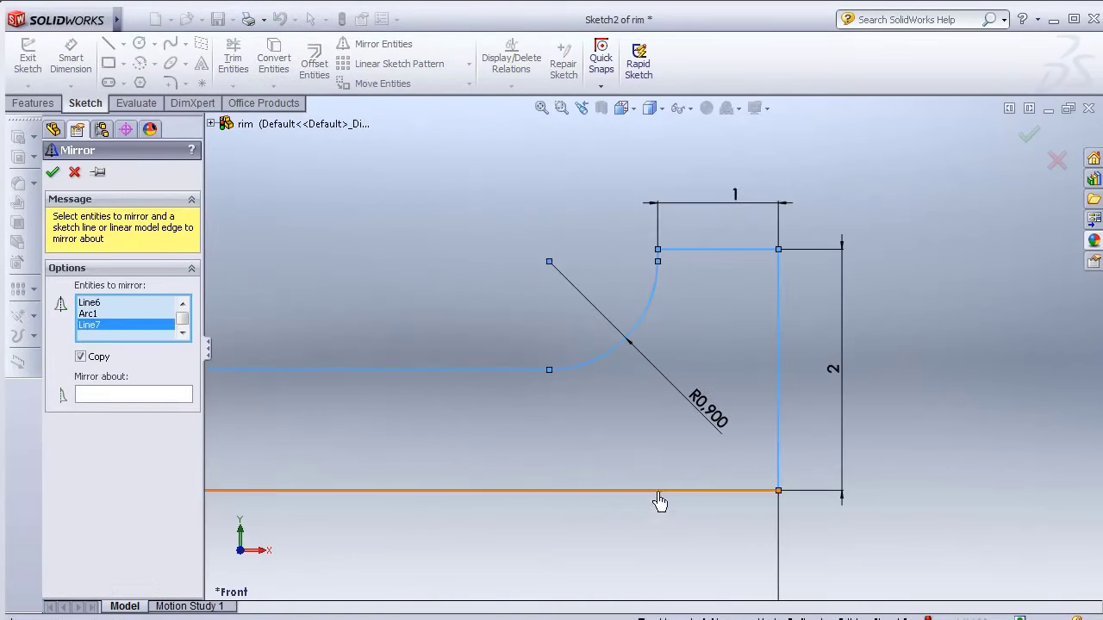
{"action": "key", "text": "Return"}
Trim the mirrored profile, switch to Front view, and start a spline at the rim's lower right corner
{"action": "left_click", "coordinate": [234, 62]}
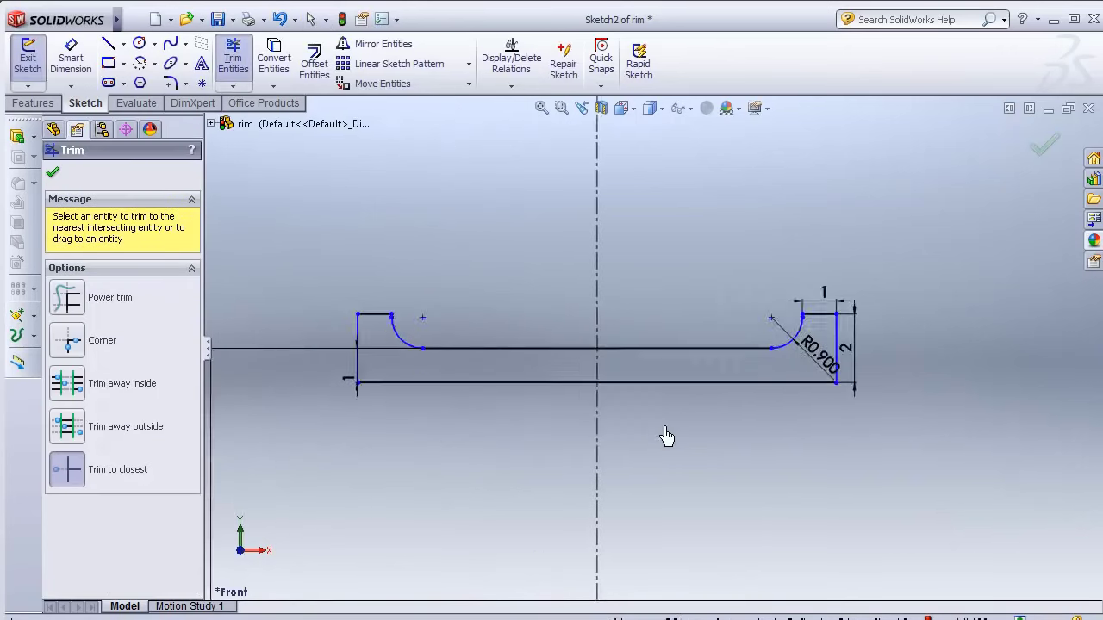
{"action": "key", "text": "space"}
{"action": "double_click", "coordinate": [728, 465]}
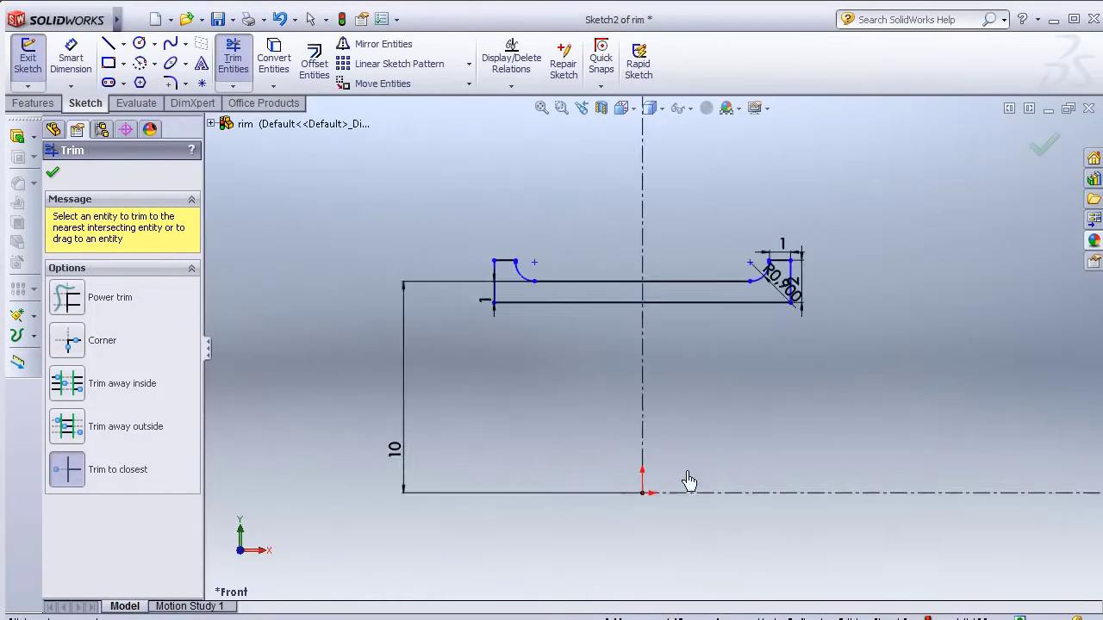
{"action": "key", "text": "Escape"}
{"action": "scroll", "coordinate": [689, 423], "scroll_direction": "up", "scroll_amount": 3}
{"action": "left_click", "coordinate": [831, 199]}
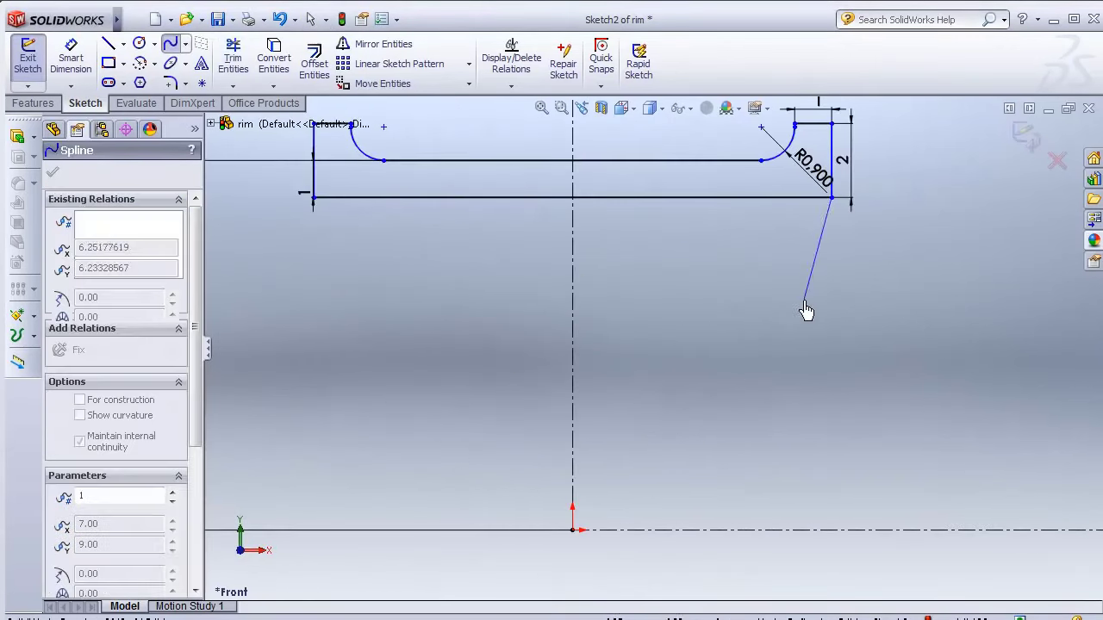
End the spline at the centreline, make it tangent to the rim edge, and align its top point vertically
{"action": "double_click", "coordinate": [575, 463]}
{"action": "left_click", "coordinate": [801, 248]}
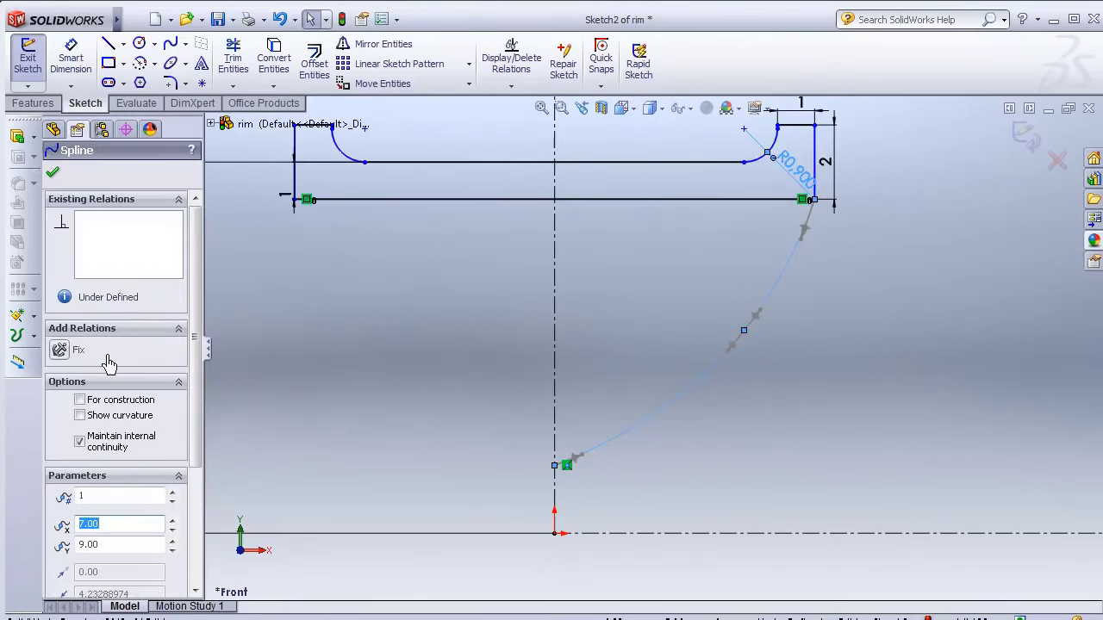
{"action": "left_click", "coordinate": [862, 250]}
{"action": "scroll", "coordinate": [783, 172], "scroll_direction": "up", "scroll_amount": 3}
{"action": "left_click", "coordinate": [780, 241]}
{"action": "left_click", "coordinate": [765, 322], "text": "ctrl"}
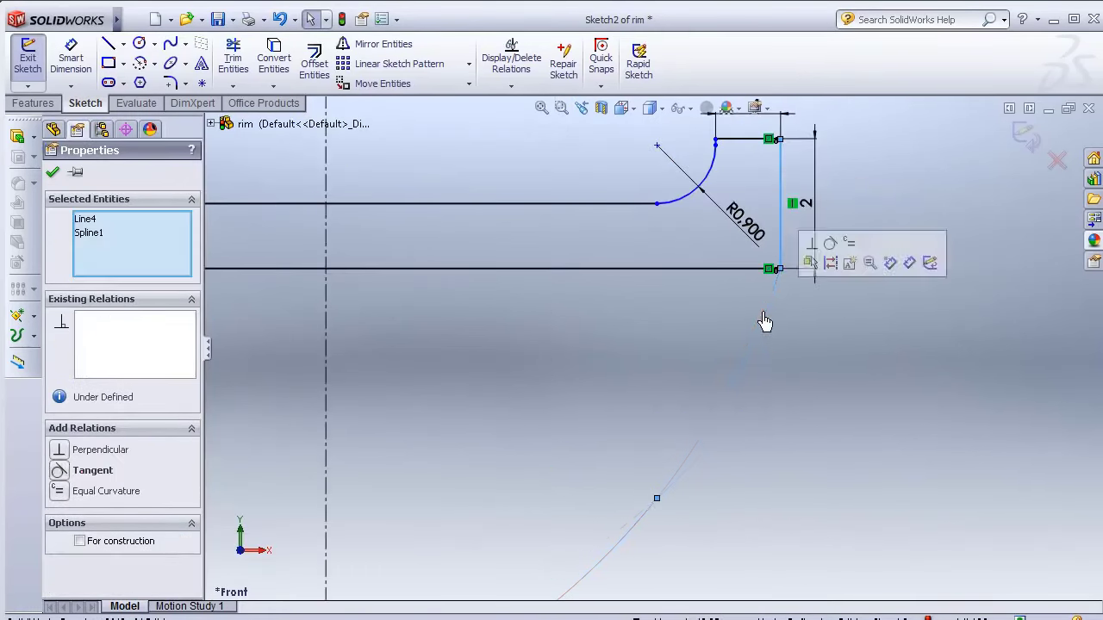
{"action": "left_click", "coordinate": [53, 171]}
{"action": "scroll", "coordinate": [660, 399], "scroll_direction": "down", "scroll_amount": 3}
{"action": "left_click", "coordinate": [670, 235]}
{"action": "left_click", "coordinate": [672, 212], "text": "ctrl"}
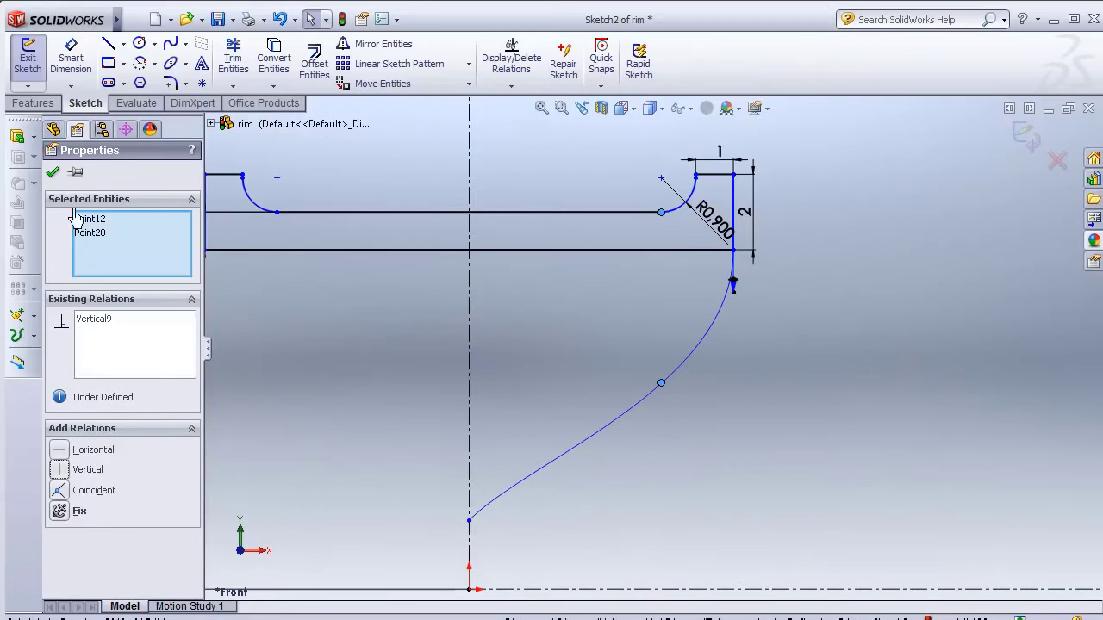
{"action": "left_click", "coordinate": [602, 428]}
Dimension the spline's lower end at 2.5 mm and its middle point 5 mm from the centreline
{"action": "left_click", "coordinate": [537, 498]}
{"action": "left_click", "coordinate": [538, 449]}
{"action": "left_click", "coordinate": [464, 489]}
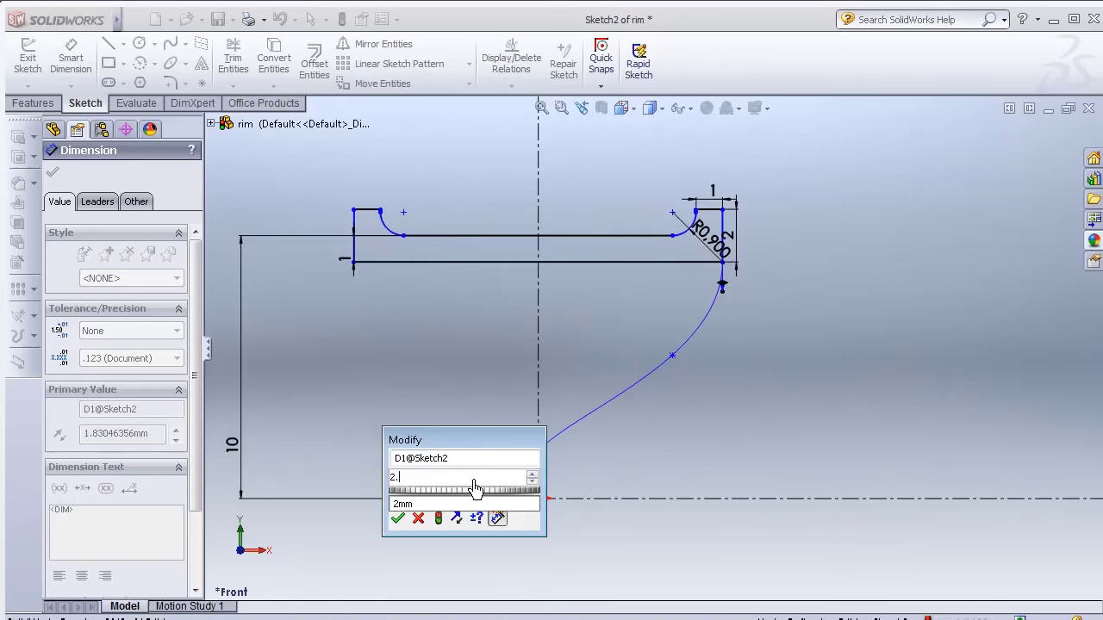
{"action": "left_click", "coordinate": [397, 518]}
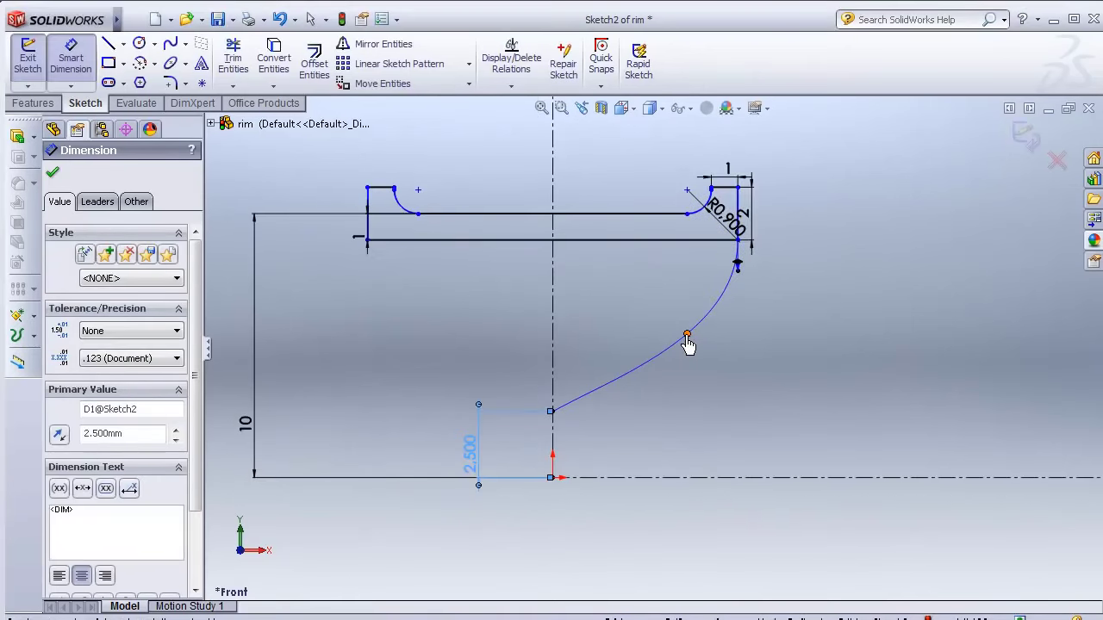
{"action": "left_click", "coordinate": [687, 334]}
{"action": "left_click", "coordinate": [595, 478]}
{"action": "left_click", "coordinate": [807, 463]}
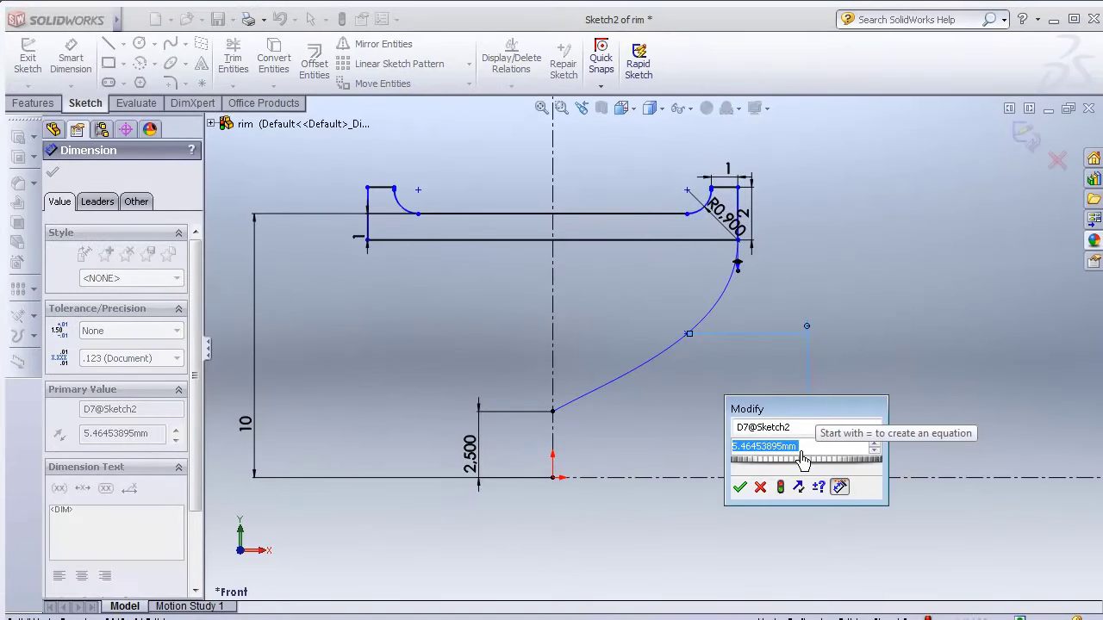
{"action": "type", "text": "5"}
{"action": "left_click", "coordinate": [739, 487]}
{"action": "scroll", "coordinate": [758, 465], "scroll_direction": "up", "scroll_amount": 1}
{"action": "left_click", "coordinate": [894, 235]}
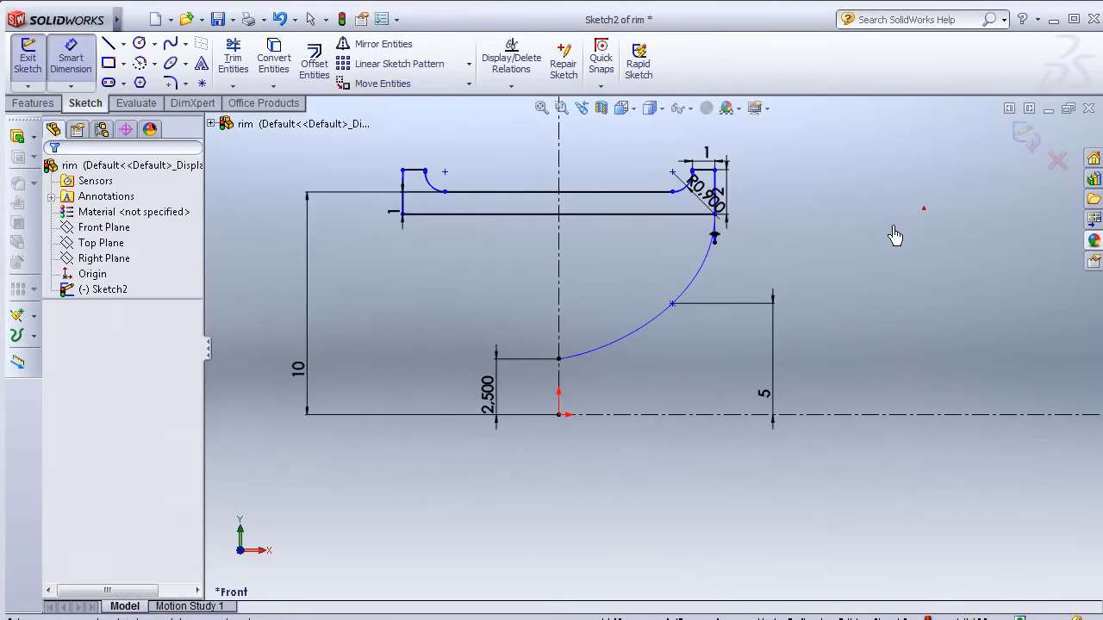
Offset the spline, close the ends with a line, trim, and exit the sketch
{"action": "left_click", "coordinate": [314, 63]}
{"action": "left_click", "coordinate": [668, 373]}
{"action": "left_click", "coordinate": [233, 60]}
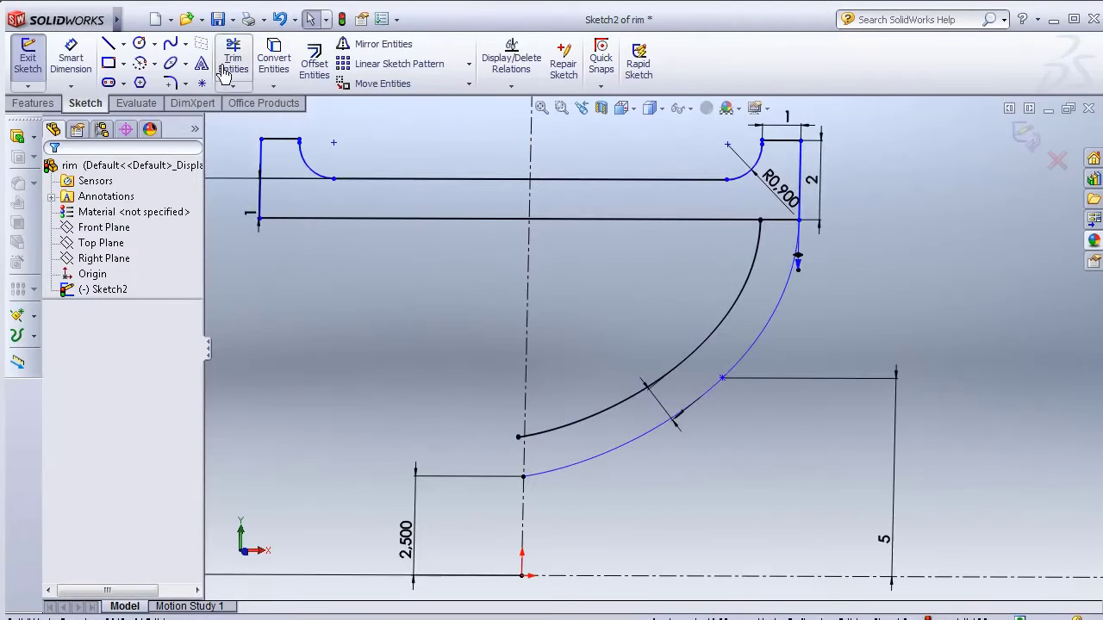
{"action": "scroll", "coordinate": [799, 288], "scroll_direction": "up", "scroll_amount": 2}
{"action": "left_click", "coordinate": [108, 43]}
{"action": "left_click", "coordinate": [513, 502]}
{"action": "scroll", "coordinate": [517, 483], "scroll_direction": "up", "scroll_amount": 2}
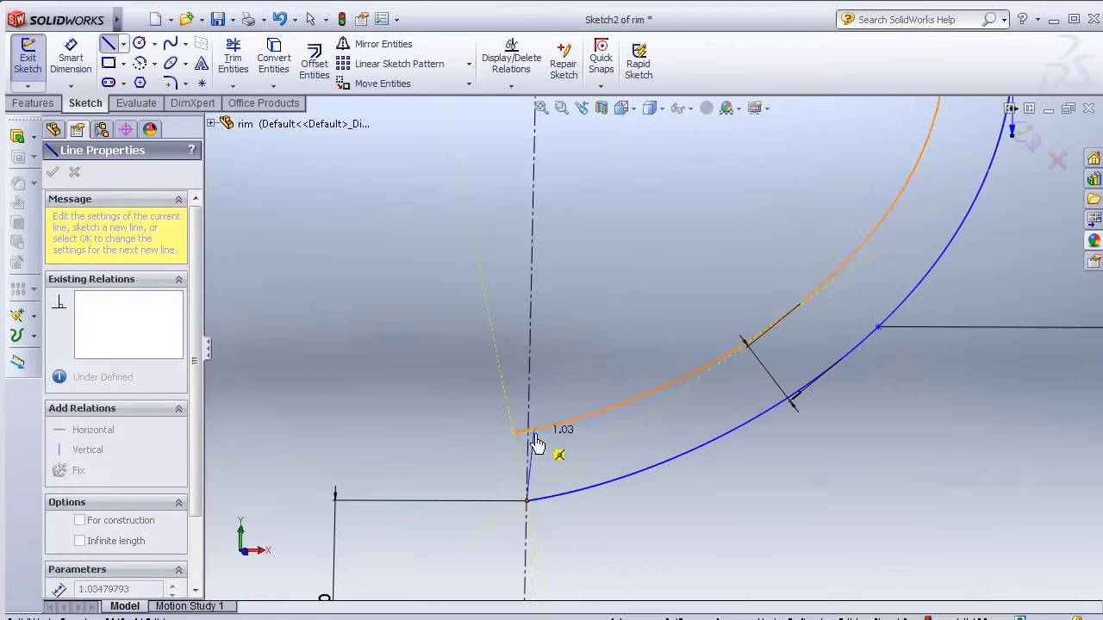
{"action": "left_click", "coordinate": [522, 430]}
{"action": "scroll", "coordinate": [712, 436], "scroll_direction": "down", "scroll_amount": 3}
{"action": "scroll", "coordinate": [712, 436], "scroll_direction": "down", "scroll_amount": 1}
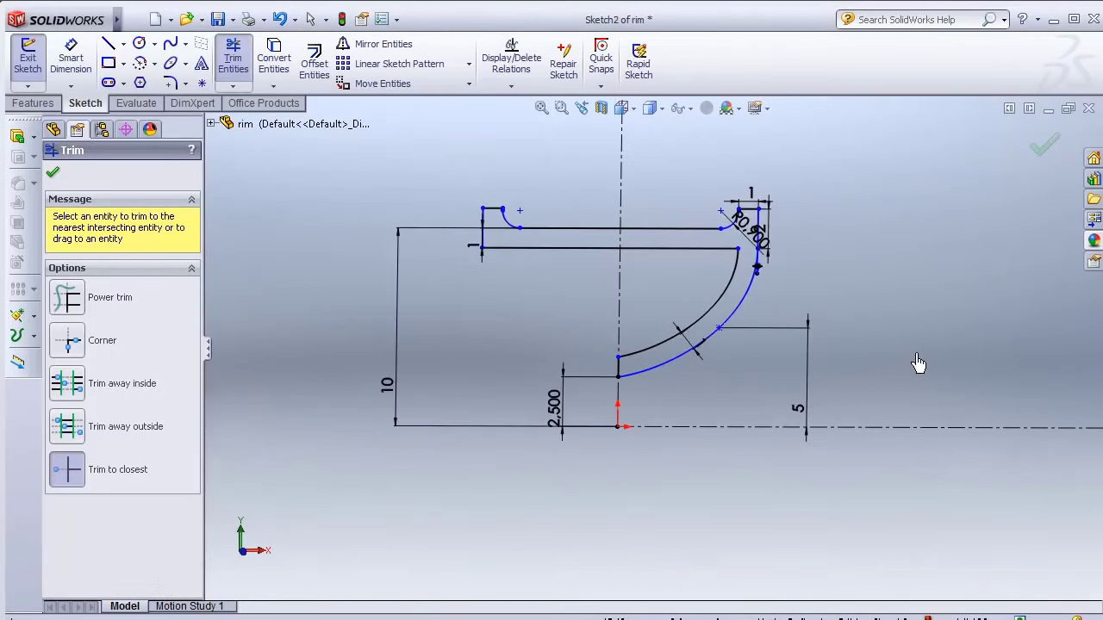
{"action": "left_click", "coordinate": [1040, 162]}
Revolve the rim profile a full 360° around the axis
{"action": "left_click", "coordinate": [86, 60]}
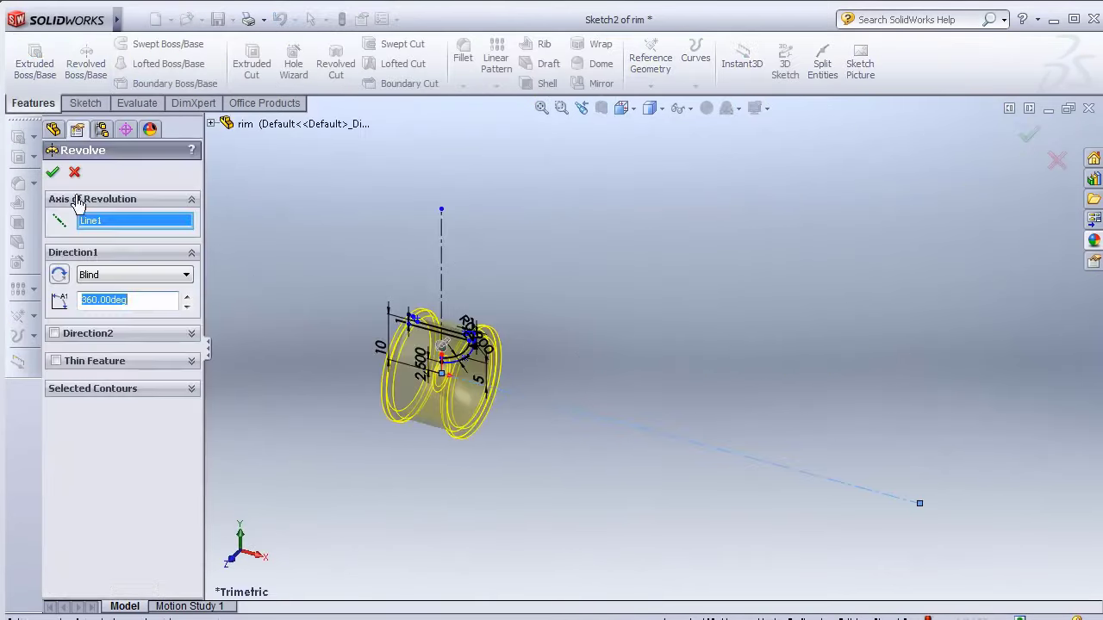
{"action": "key", "text": "Return"}
{"action": "scroll", "coordinate": [714, 407], "scroll_direction": "up", "scroll_amount": 2}
Sketch on the rim's front face from its inner circular edge and extrude it as Boss-Extrude2
{"action": "left_click", "coordinate": [714, 407]}
{"action": "key", "text": "space"}
{"action": "left_click", "coordinate": [767, 316]}
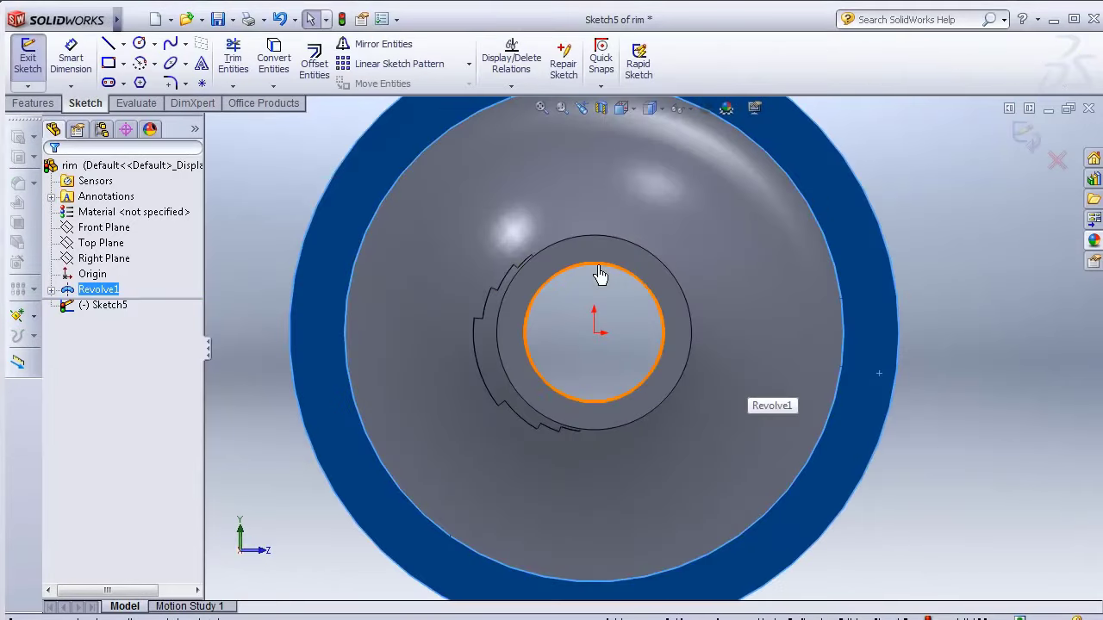
{"action": "key", "text": "e"}
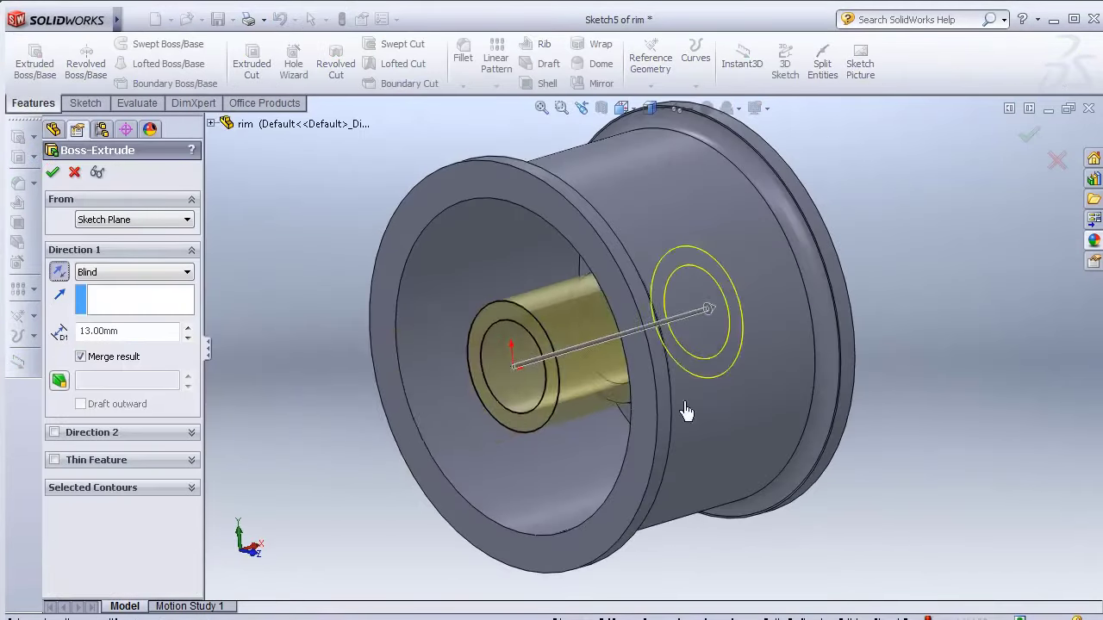
{"action": "key", "text": "Return"}
Convert the ring face edges and extrude them in reverse as the 13 mm hub, Boss-Extrude3
{"action": "left_click", "coordinate": [599, 323]}
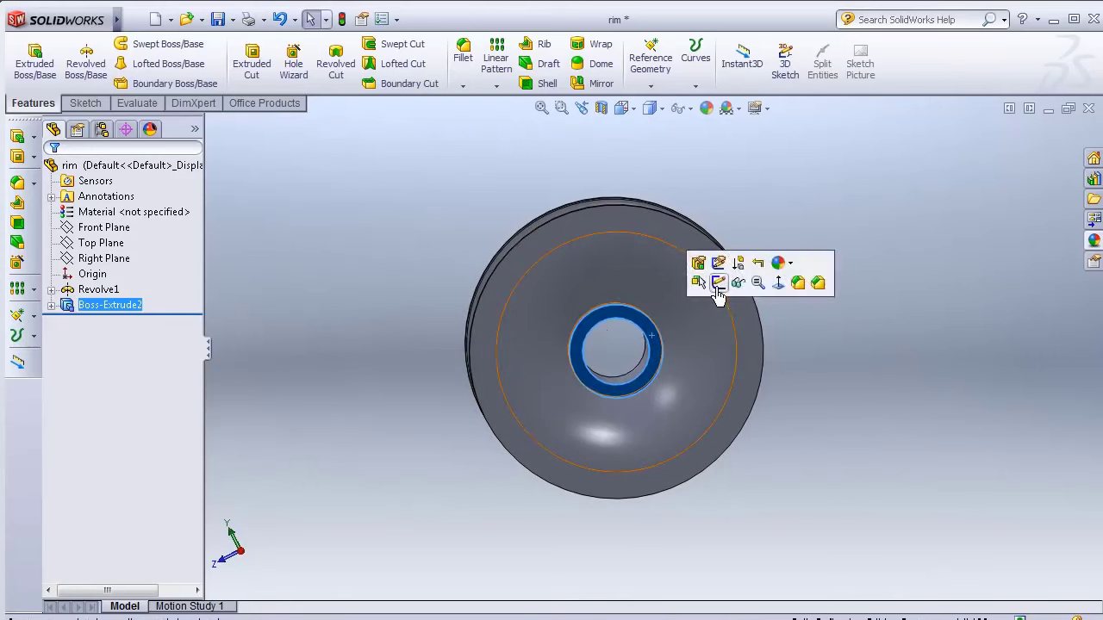
{"action": "left_click", "coordinate": [718, 284]}
{"action": "scroll", "coordinate": [672, 385], "scroll_direction": "up", "scroll_amount": 3}
{"action": "left_click", "coordinate": [274, 58]}
{"action": "left_click", "coordinate": [33, 103]}
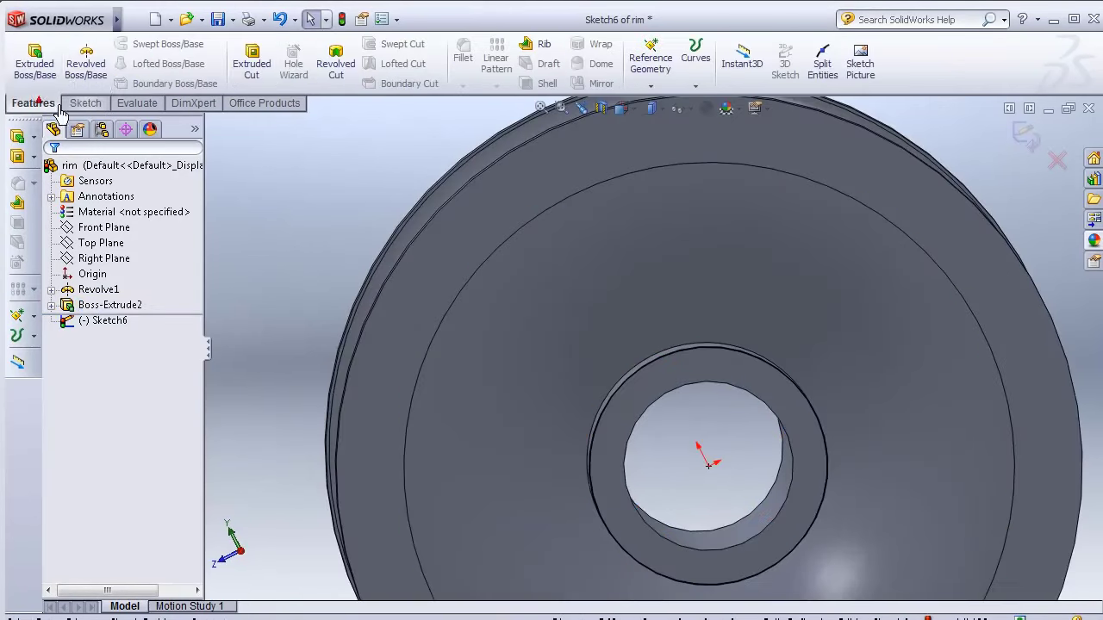
{"action": "left_click", "coordinate": [35, 63]}
{"action": "left_click", "coordinate": [58, 271]}
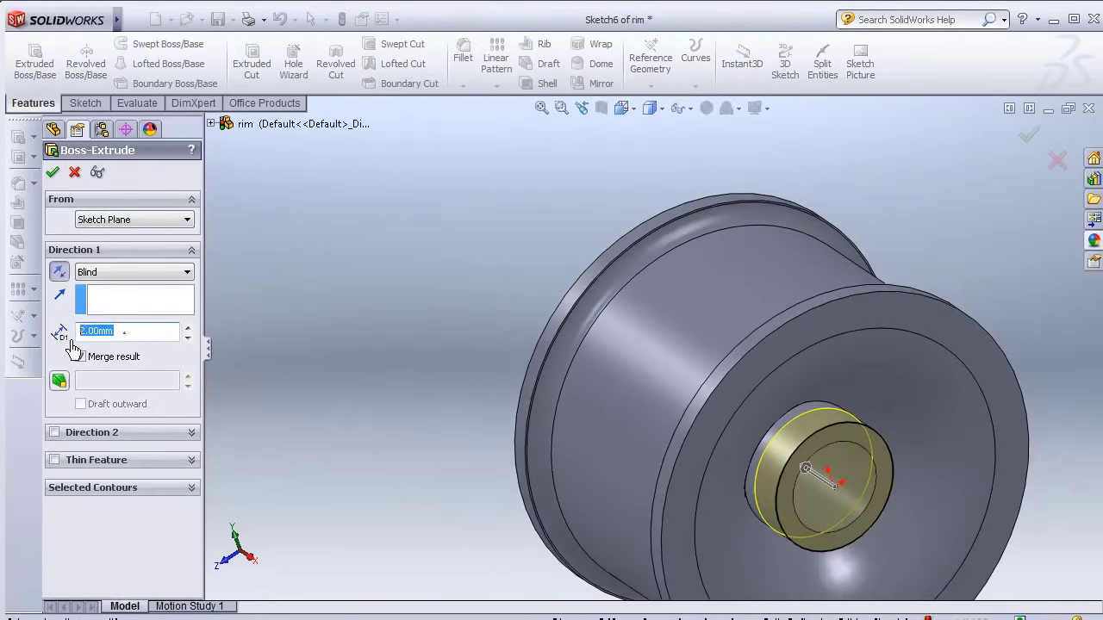
{"action": "left_click", "coordinate": [52, 177]}
{"action": "scroll", "coordinate": [474, 371], "scroll_direction": "up", "scroll_amount": 5}
{"action": "left_click", "coordinate": [872, 297]}
{"action": "key", "text": "space"}
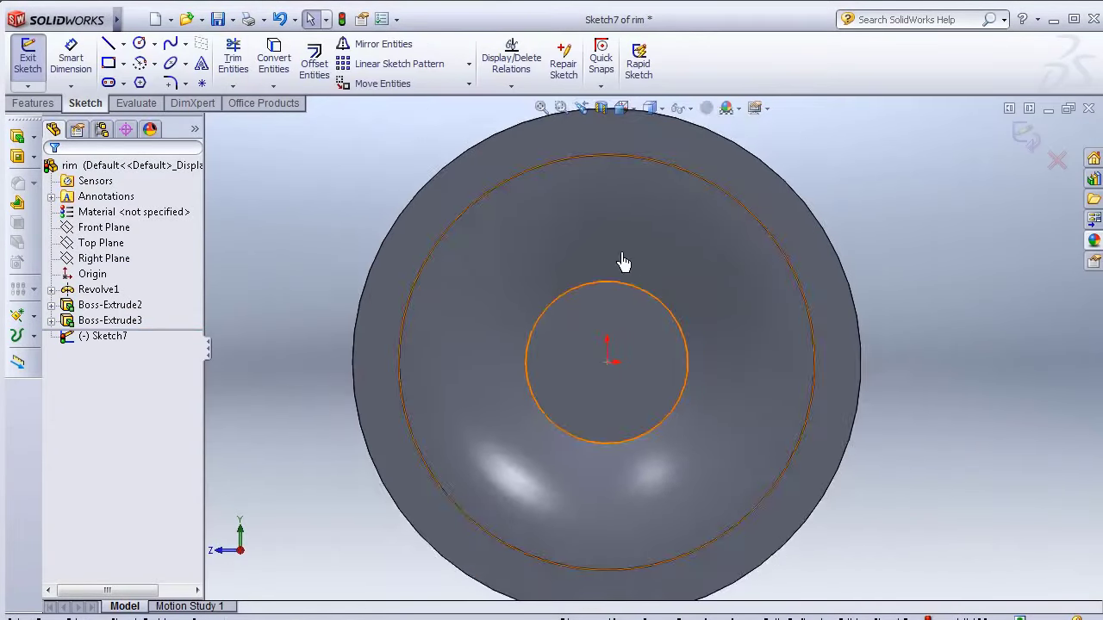
Draw two spoke lines from the inner circle out to the outer circle
{"action": "key", "text": "l"}
{"action": "scroll", "coordinate": [518, 298], "scroll_direction": "up", "scroll_amount": 3}
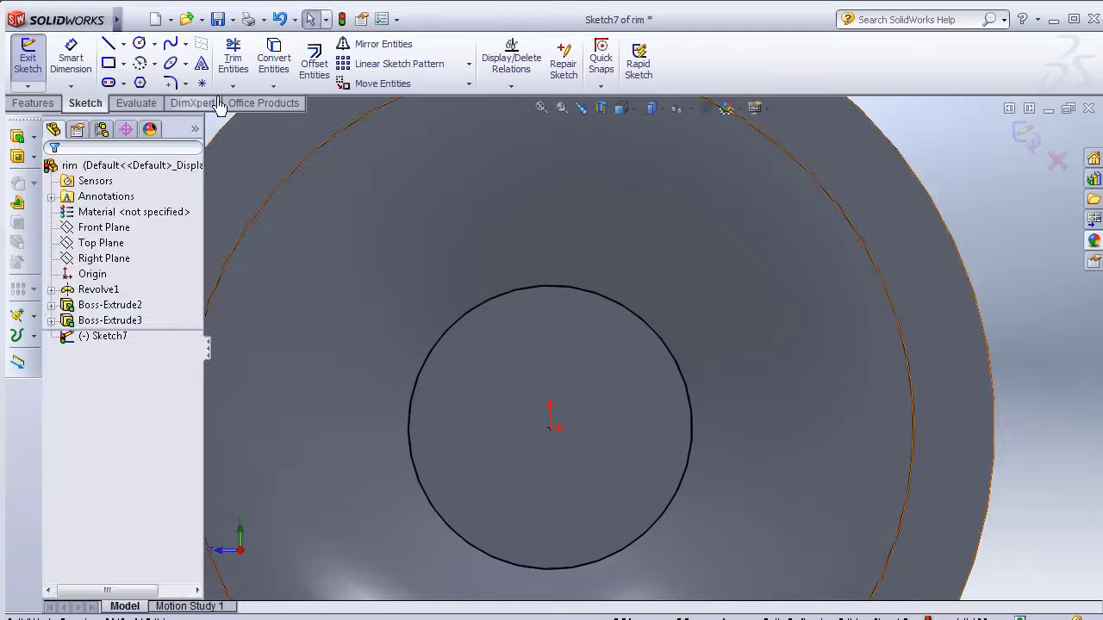
{"action": "key", "text": "Escape"}
{"action": "middle_click_drag", "start_coordinate": [513, 293], "coordinate": [551, 324], "text": "ctrl"}
{"action": "key", "text": "l"}
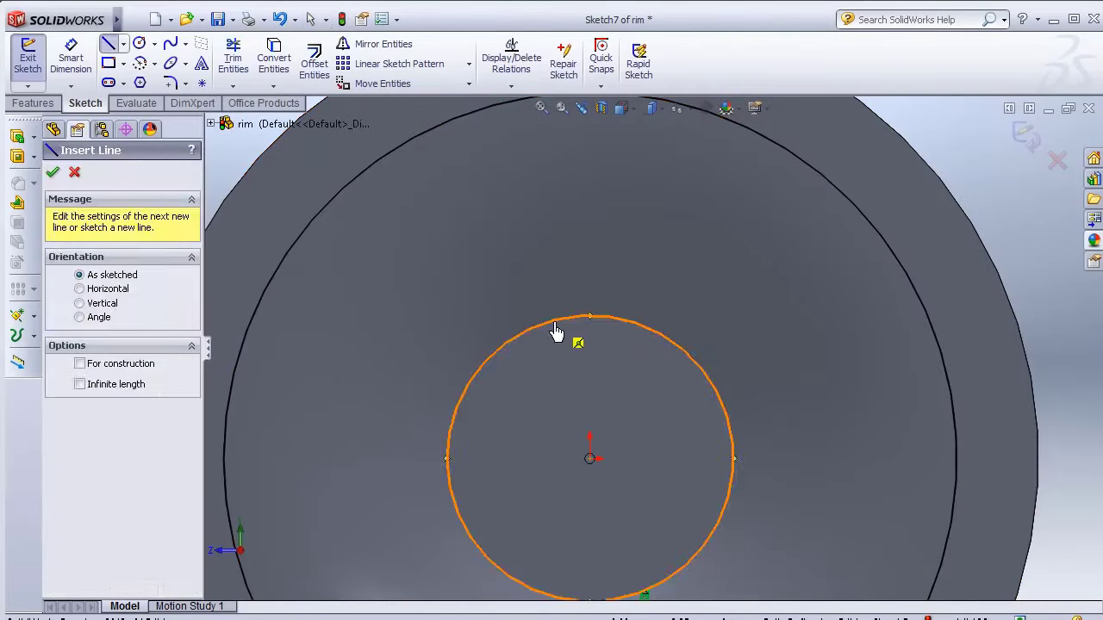
{"action": "left_click", "coordinate": [554, 318]}
{"action": "left_click", "coordinate": [498, 115]}
{"action": "key", "text": "Escape"}
{"action": "key", "text": "l"}
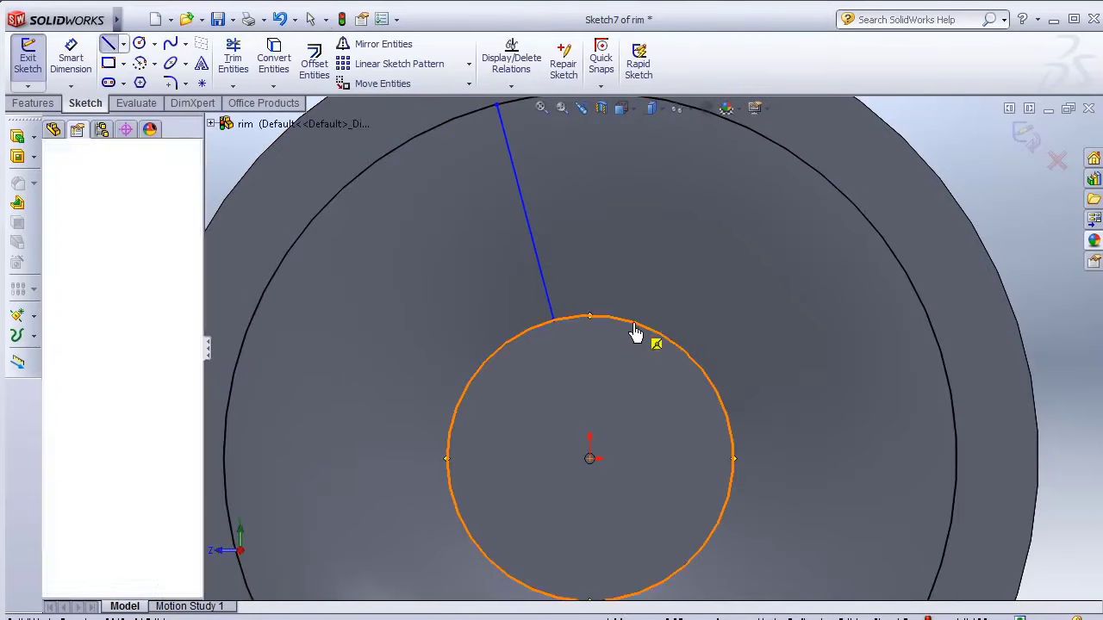
{"action": "left_click", "coordinate": [632, 317]}
{"action": "left_click", "coordinate": [696, 108]}
{"action": "key", "text": "Escape"}
Make the lines' top and bottom endpoints horizontal and dimension their outer ends 4.5 apart
{"action": "scroll", "coordinate": [694, 253], "scroll_direction": "up", "scroll_amount": 3}
{"action": "left_click", "coordinate": [442, 224]}
{"action": "left_click", "coordinate": [687, 228], "text": "ctrl"}
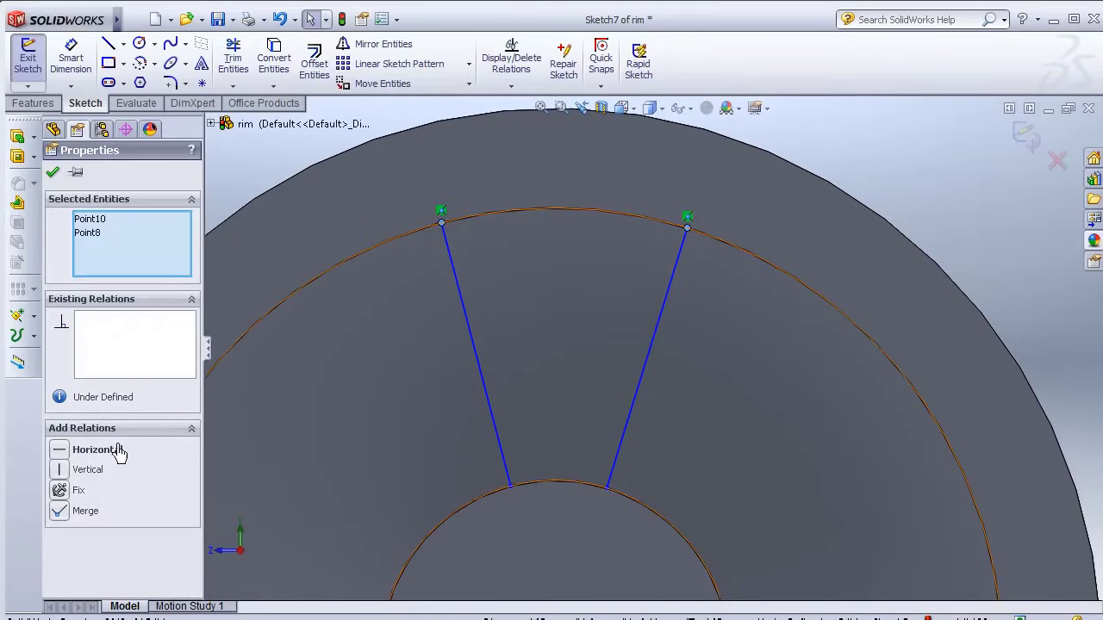
{"action": "left_click", "coordinate": [95, 448]}
{"action": "left_click", "coordinate": [511, 487]}
{"action": "left_click", "coordinate": [608, 488], "text": "ctrl"}
{"action": "left_click", "coordinate": [95, 448]}
{"action": "left_click", "coordinate": [442, 224]}
{"action": "left_click", "coordinate": [668, 224]}
{"action": "scroll", "coordinate": [653, 340], "scroll_direction": "down", "scroll_amount": 2}
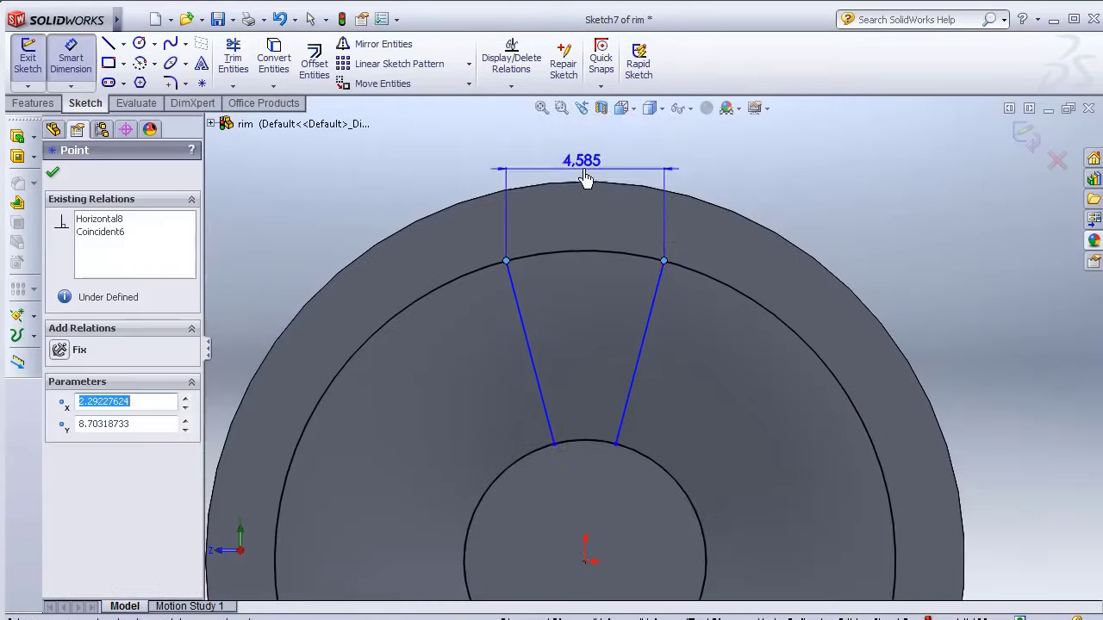
{"action": "left_click", "coordinate": [584, 164]}
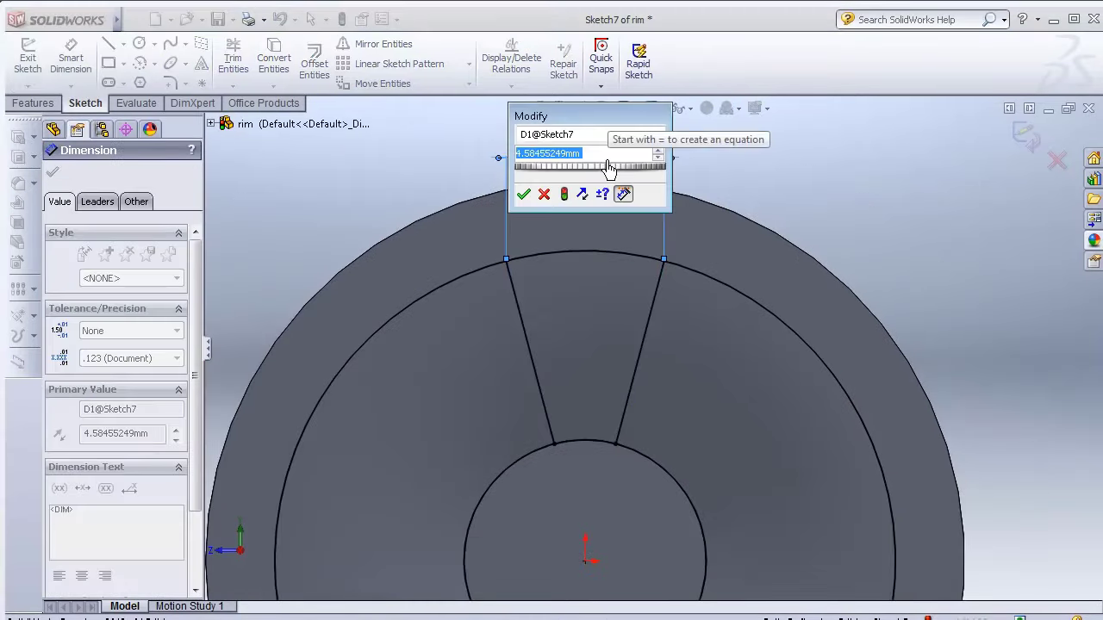
{"action": "left_click", "coordinate": [523, 194]}
Trim the arcs outside the wedge to leave a closed spoke-opening outline
{"action": "scroll", "coordinate": [505, 200], "scroll_direction": "down", "scroll_amount": 3}
{"action": "middle_click_drag", "start_coordinate": [423, 276], "coordinate": [458, 233]}
{"action": "left_click", "coordinate": [233, 60]}
{"action": "middle_click_drag", "start_coordinate": [603, 271], "coordinate": [534, 250]}
{"action": "left_click", "coordinate": [32, 102]}
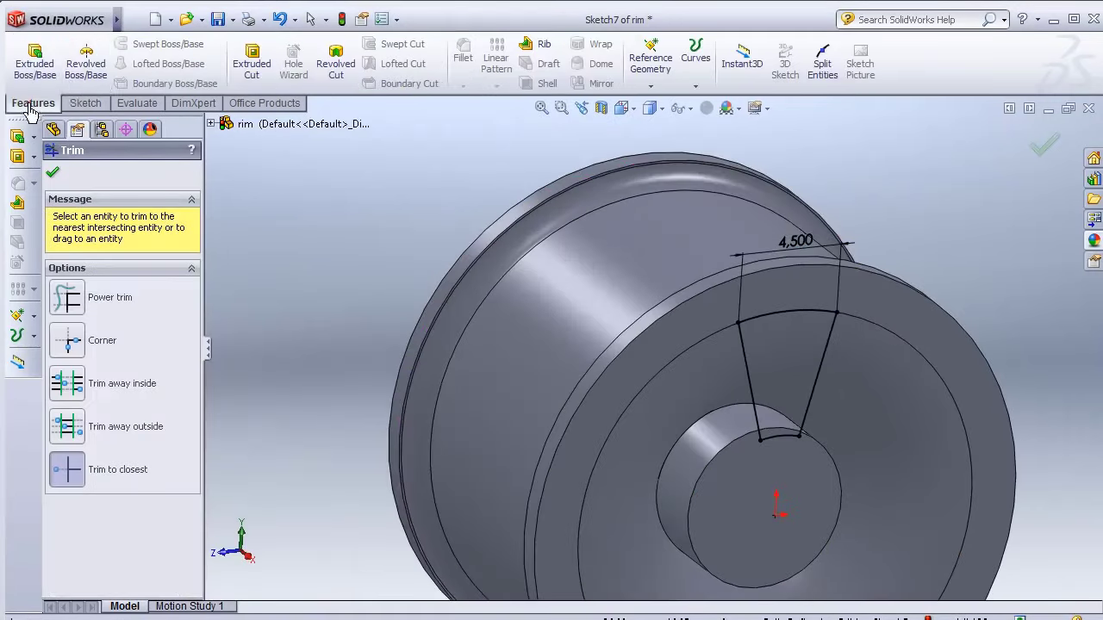
{"action": "left_click", "coordinate": [252, 63]}
Cut the wedge through the rim and repeat it in a circular pattern around the hub edge
{"action": "key", "text": "Return"}
{"action": "middle_click_drag", "start_coordinate": [626, 332], "coordinate": [790, 270]}
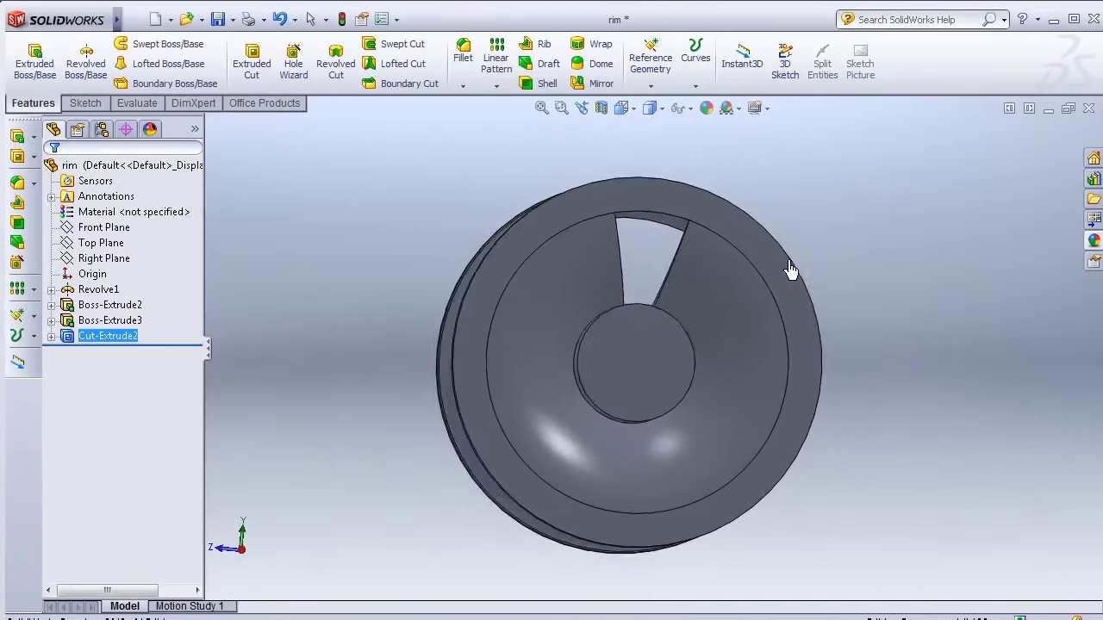
{"action": "left_click", "coordinate": [496, 86]}
{"action": "left_click", "coordinate": [492, 113]}
{"action": "left_click", "coordinate": [647, 301]}
{"action": "middle_click_drag", "start_coordinate": [647, 337], "coordinate": [400, 368]}
{"action": "key", "text": "Return"}
Round the hub's outer edge with a 1 mm fillet, save the rim, and start a new part
{"action": "key", "text": "ctrl+4"}
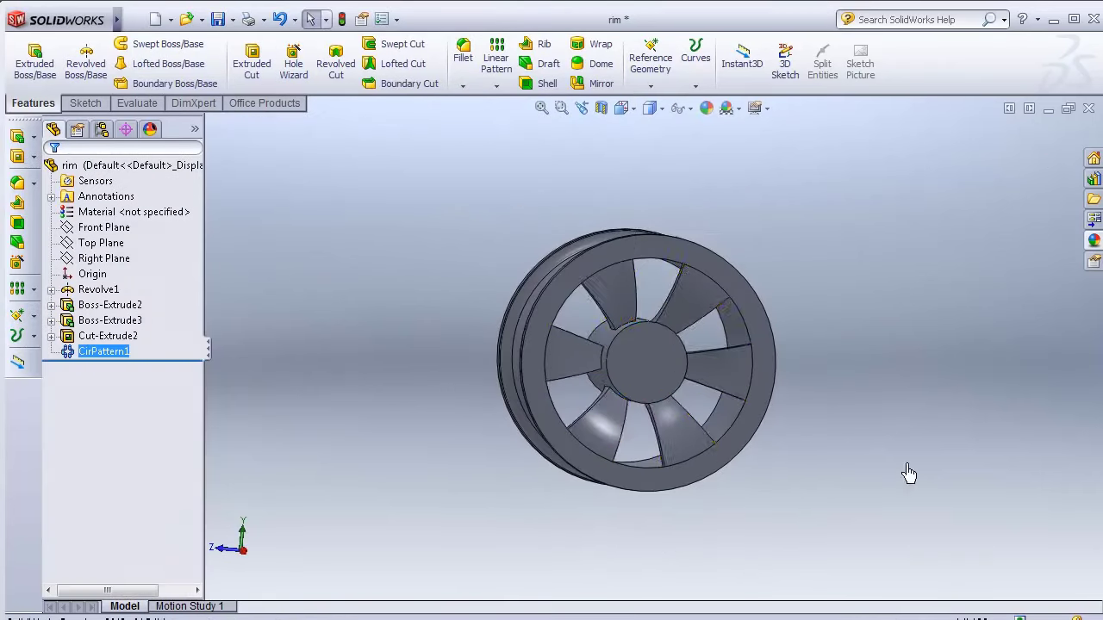
{"action": "left_click", "coordinate": [463, 57]}
{"action": "left_click", "coordinate": [607, 362]}
{"action": "middle_click_drag", "start_coordinate": [607, 362], "coordinate": [861, 259]}
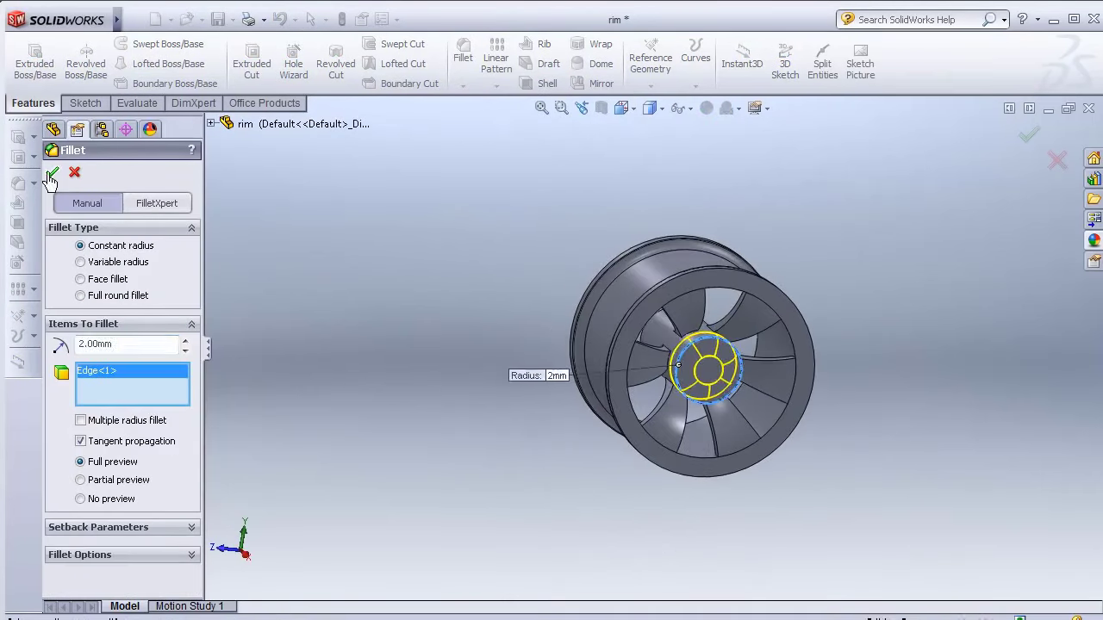
{"action": "key", "text": "Return"}
{"action": "left_click", "coordinate": [94, 365]}
{"action": "left_click", "coordinate": [111, 319]}
{"action": "type", "text": "1"}
{"action": "left_click", "coordinate": [53, 171]}
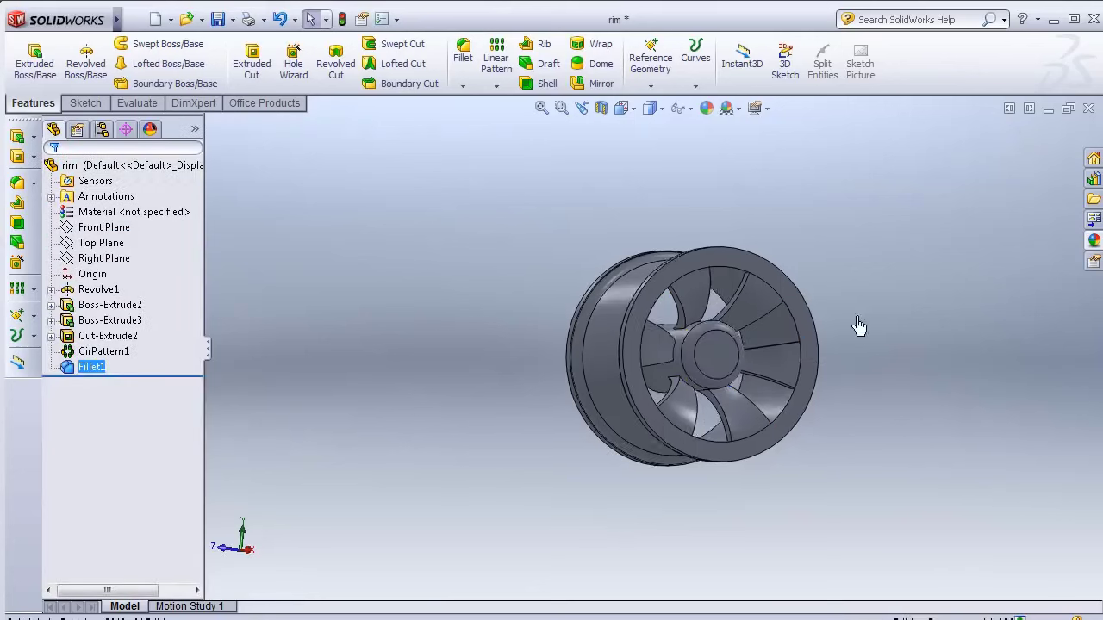
{"action": "mouse_move", "coordinate": [856, 319]}
{"action": "middle_mouse_down"}
{"action": "mouse_move", "coordinate": [773, 438]}
{"action": "mouse_move", "coordinate": [793, 371]}
{"action": "middle_mouse_up"}
{"action": "key", "text": "ctrl+s"}
{"action": "key", "text": "ctrl+n"}
In a new part, sketch a 20 mm diameter circle at the origin on the Front Plane
{"action": "left_click", "coordinate": [588, 499]}
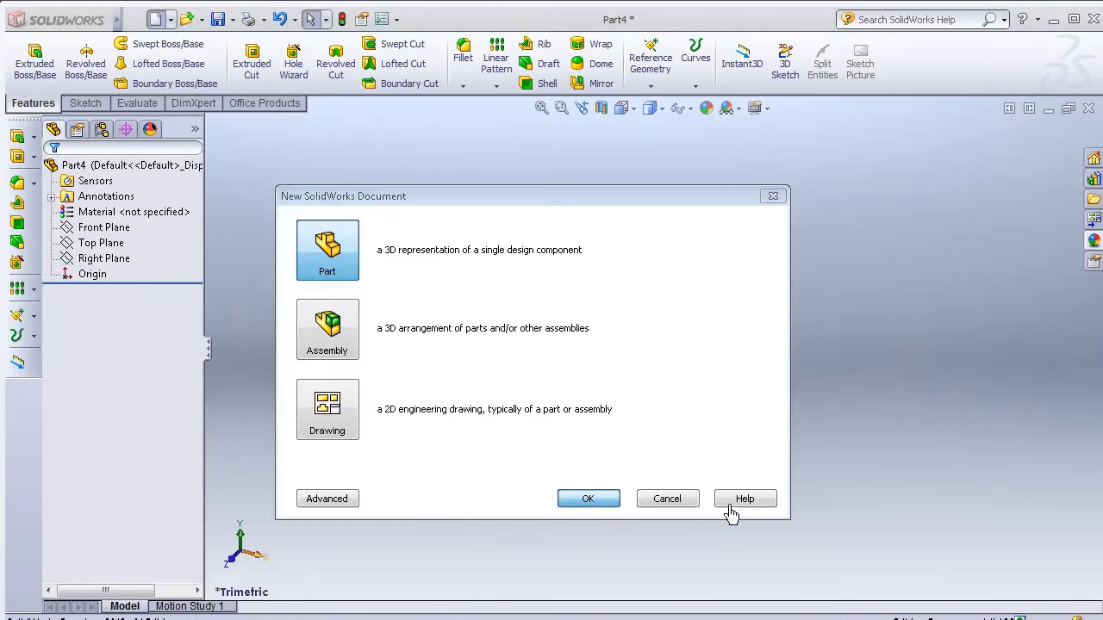
{"action": "left_click", "coordinate": [104, 226]}
{"action": "key", "text": "c"}
{"action": "left_click_drag", "start_coordinate": [654, 348], "coordinate": [775, 345]}
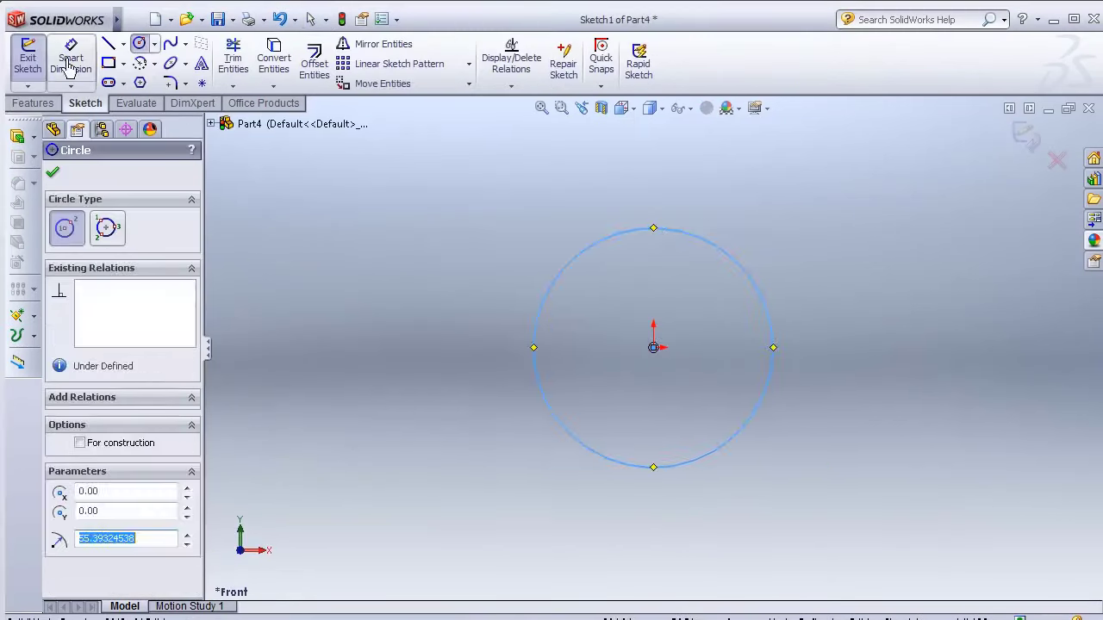
{"action": "left_click", "coordinate": [71, 57]}
{"action": "left_click", "coordinate": [741, 259]}
{"action": "left_click", "coordinate": [569, 362]}
{"action": "type", "text": "20"}
{"action": "left_click", "coordinate": [502, 454]}
Extrude the circle as a 10 mm thin-walled ring
{"action": "left_click", "coordinate": [33, 102]}
{"action": "left_click", "coordinate": [35, 63]}
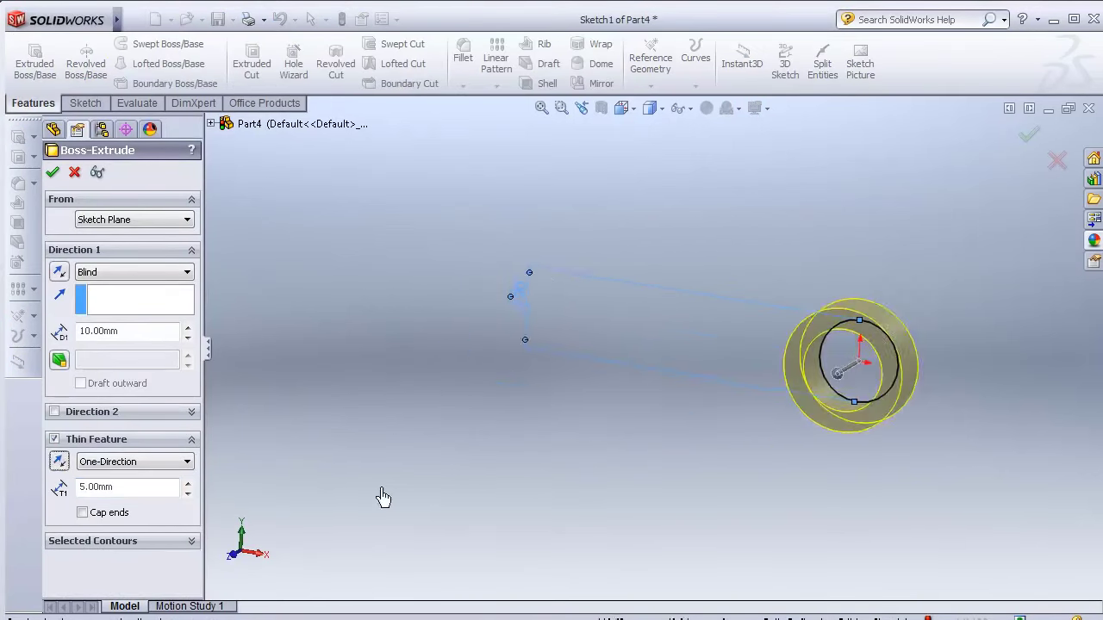
{"action": "key", "text": "Return"}
Fillet the ring's outer edges at 3 mm and its inner edge at 1 mm
{"action": "scroll", "coordinate": [849, 474], "scroll_direction": "down", "scroll_amount": 3}
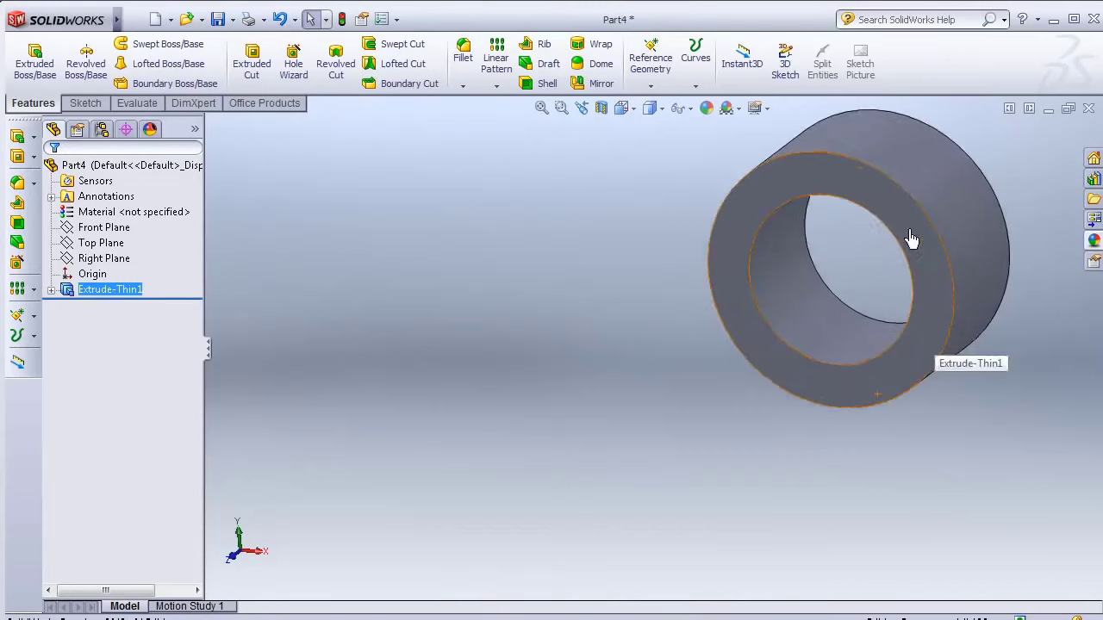
{"action": "scroll", "coordinate": [911, 239], "scroll_direction": "down", "scroll_amount": 3}
{"action": "left_click", "coordinate": [463, 54]}
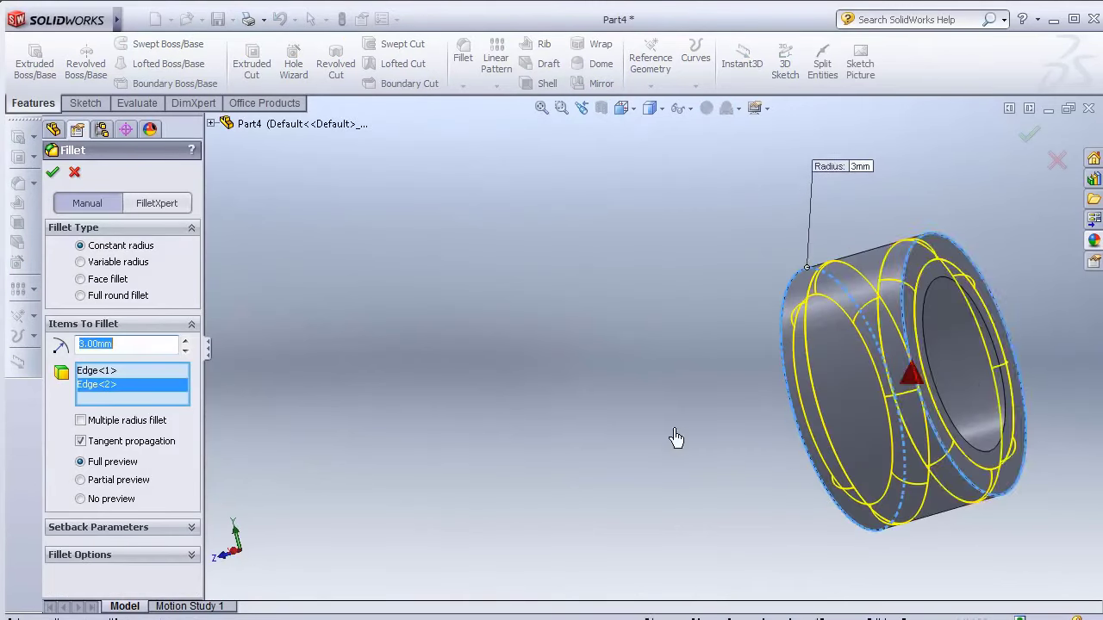
{"action": "key", "text": "Return"}
{"action": "left_click", "coordinate": [462, 54]}
{"action": "type", "text": "1"}
{"action": "scroll", "coordinate": [896, 379], "scroll_direction": "down", "scroll_amount": 5}
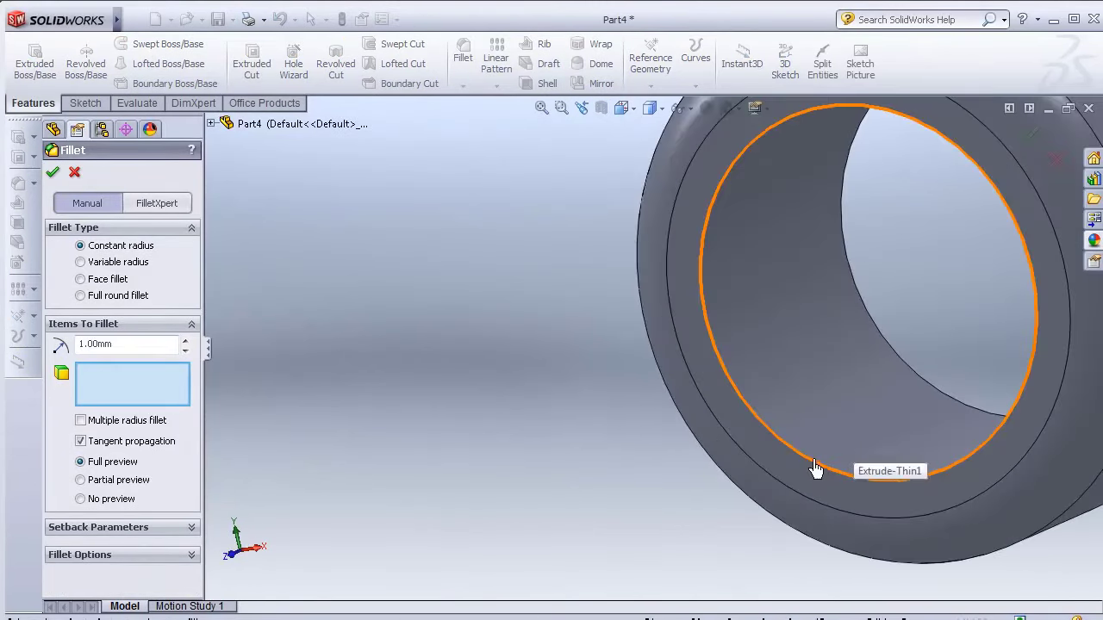
{"action": "left_click", "coordinate": [806, 431]}
{"action": "key", "text": "Return"}
Shell the tire with a 2 mm wall thickness
{"action": "left_click", "coordinate": [547, 84]}
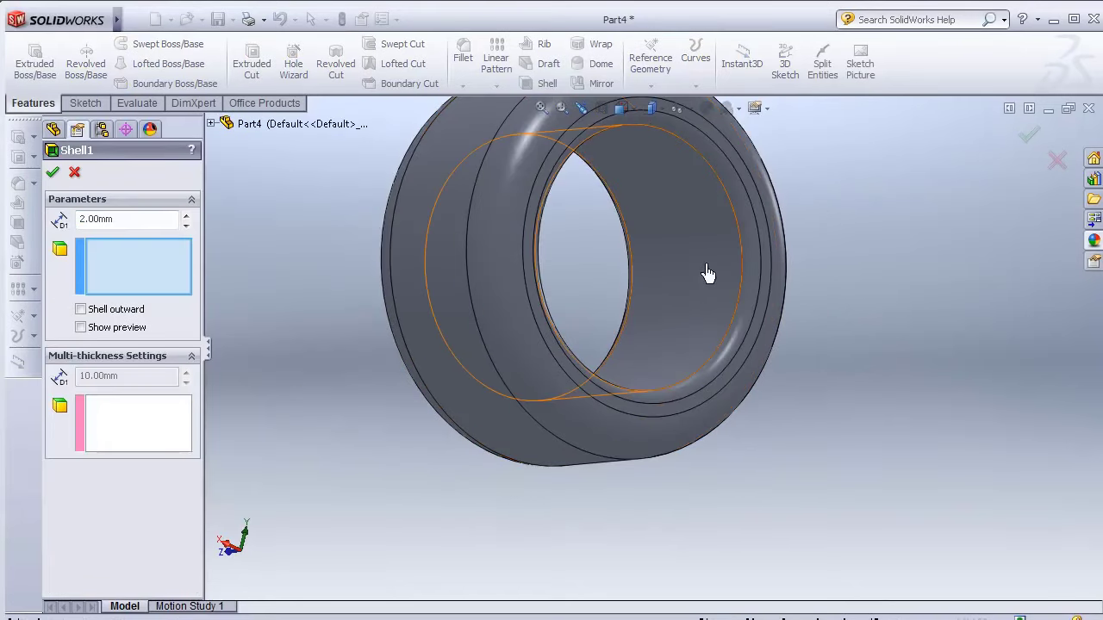
{"action": "key", "text": "Return"}
{"action": "key", "text": "f"}
Apply the tire tread appearance to the tire and start saving the part
{"action": "left_click", "coordinate": [1093, 240]}
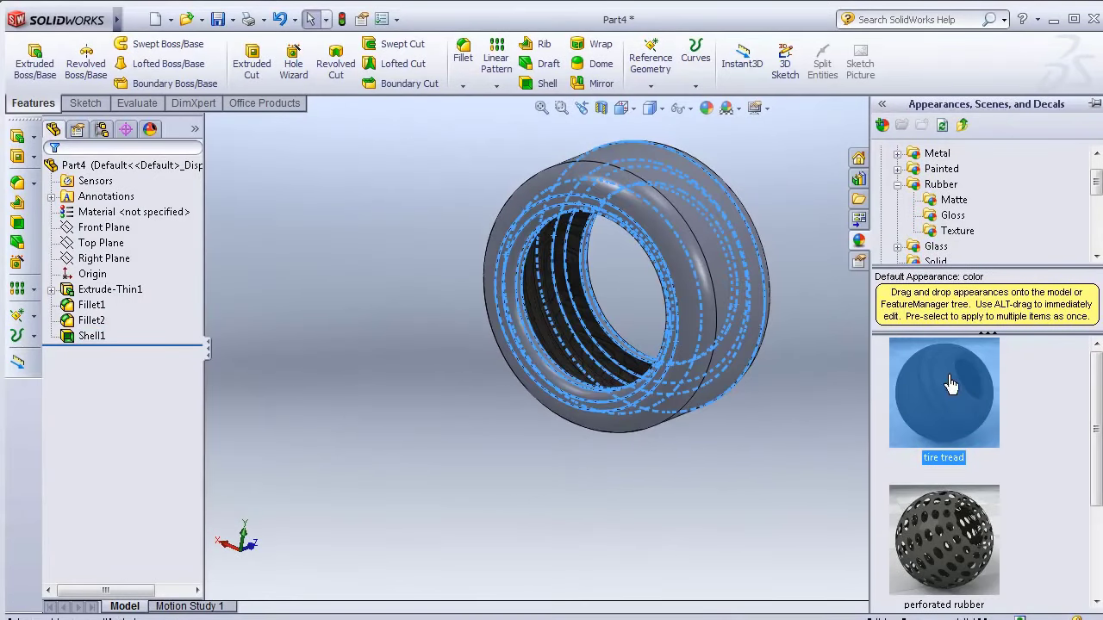
{"action": "left_click_drag", "start_coordinate": [211, 303], "coordinate": [142, 168]}
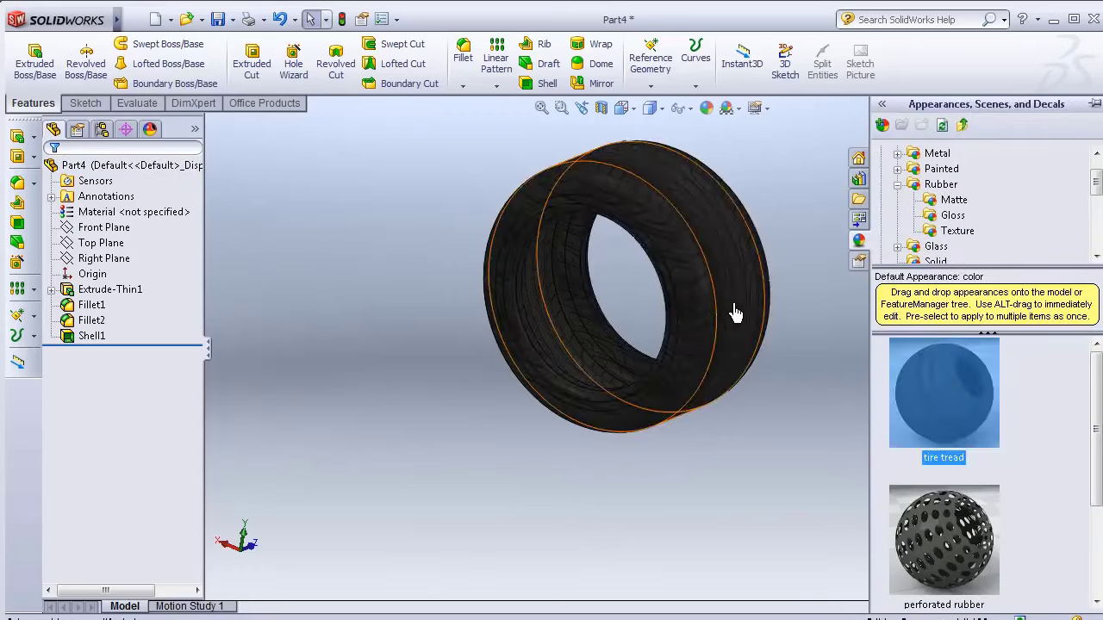
{"action": "mouse_move", "coordinate": [731, 313]}
{"action": "middle_mouse_down"}
{"action": "mouse_move", "coordinate": [768, 350]}
{"action": "mouse_move", "coordinate": [697, 379]}
{"action": "mouse_move", "coordinate": [660, 339]}
{"action": "mouse_move", "coordinate": [773, 254]}
{"action": "middle_mouse_up"}
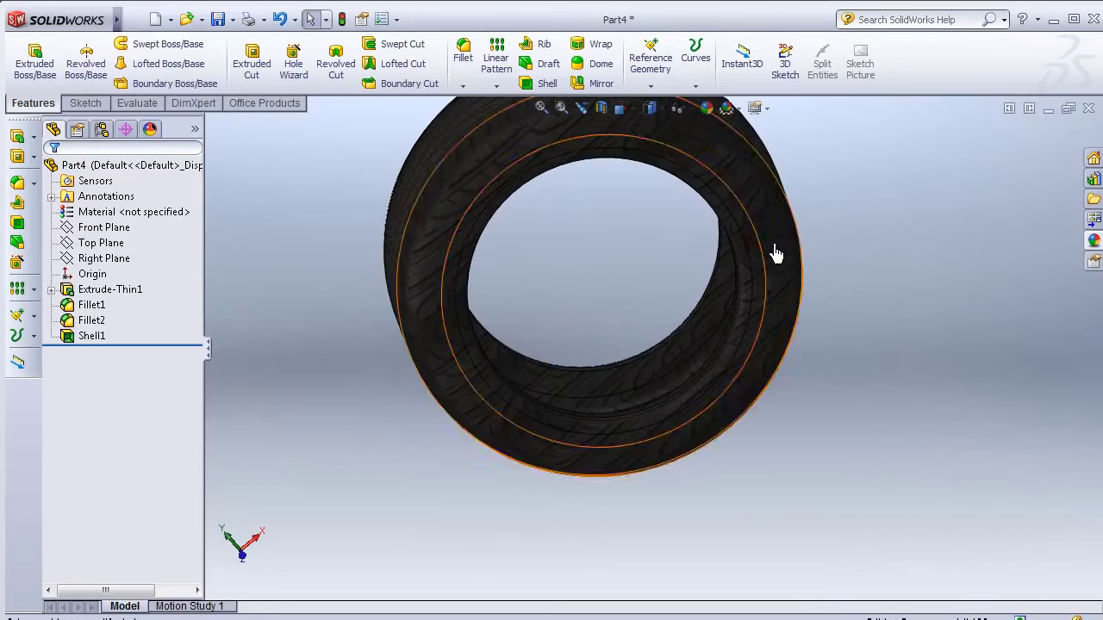
{"action": "scroll", "coordinate": [345, 172], "scroll_direction": "up", "scroll_amount": 3}
{"action": "middle_click_drag", "start_coordinate": [345, 172], "coordinate": [348, 187]}
{"action": "key", "text": "ctrl+s"}
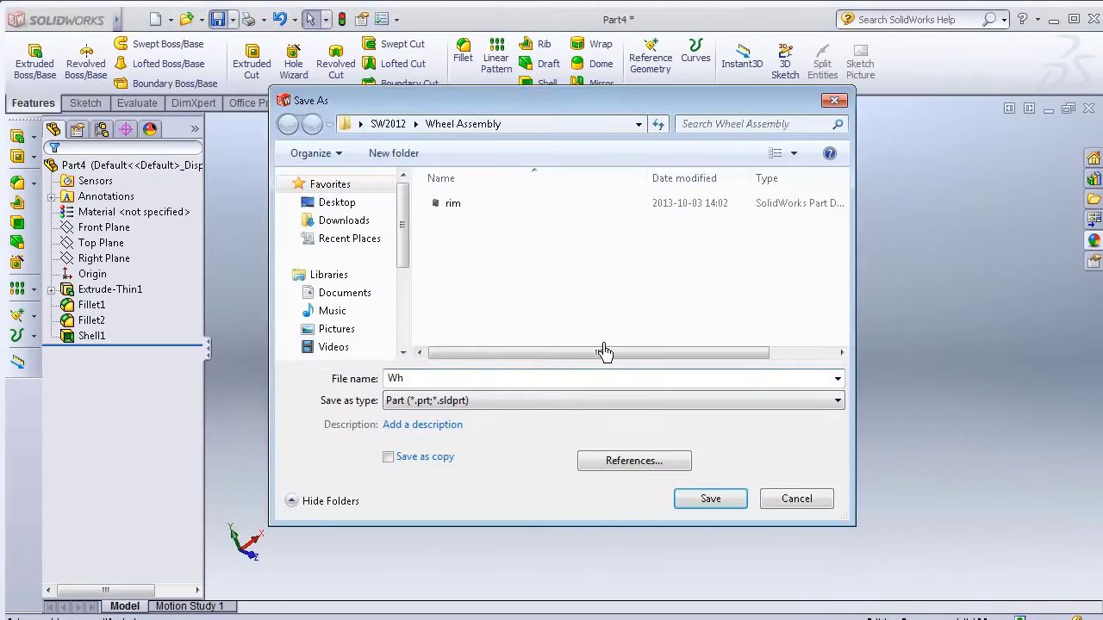
Save the part as 'Tire' and start a new blank part
{"action": "type", "text": "ire"}
{"action": "key", "text": "Return"}
{"action": "left_click", "coordinate": [155, 19]}
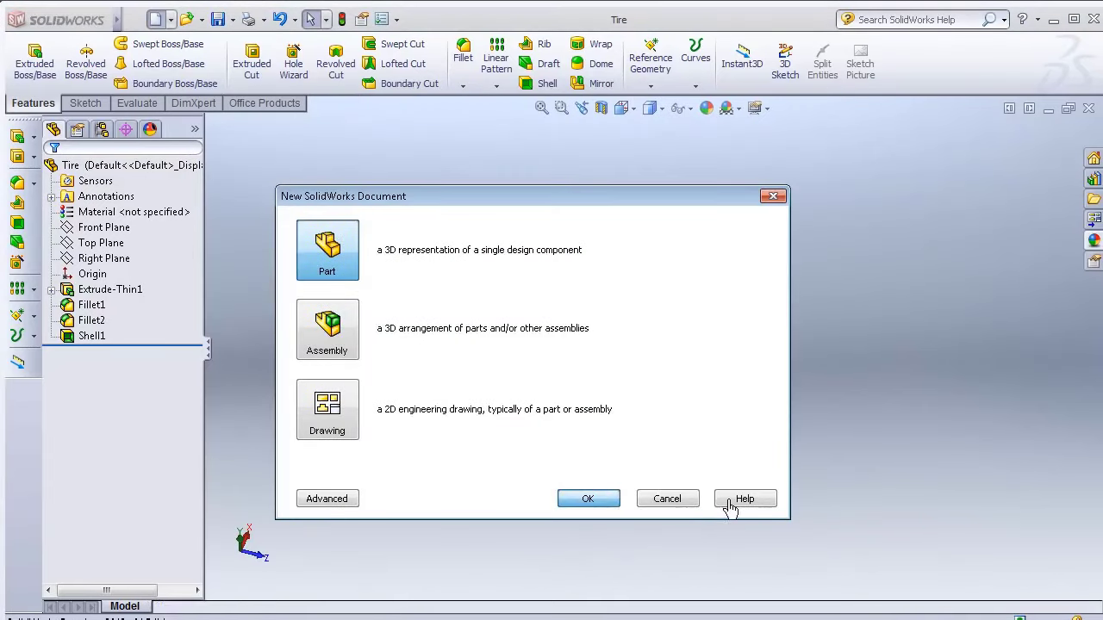
{"action": "left_click", "coordinate": [581, 499]}
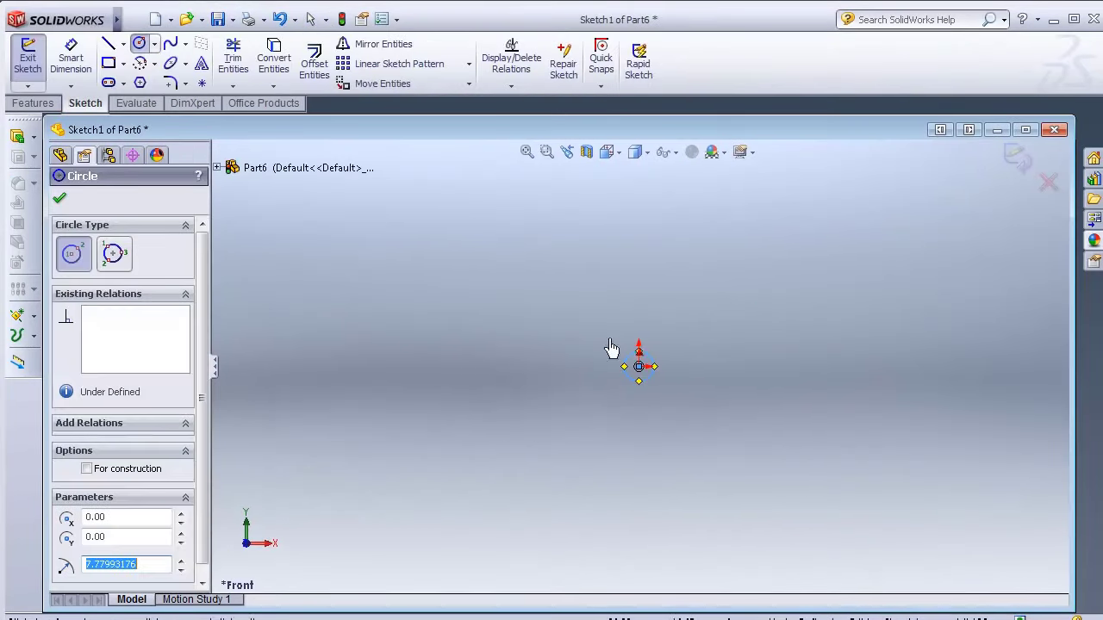
Sketch a 5 mm diameter circle at the origin and extrude it into a short cylinder
{"action": "left_click", "coordinate": [638, 363]}
{"action": "left_click", "coordinate": [649, 376]}
{"action": "left_click", "coordinate": [628, 490]}
{"action": "type", "text": "5"}
{"action": "key", "text": "Return"}
{"action": "left_click", "coordinate": [33, 103]}
{"action": "left_click", "coordinate": [34, 63]}
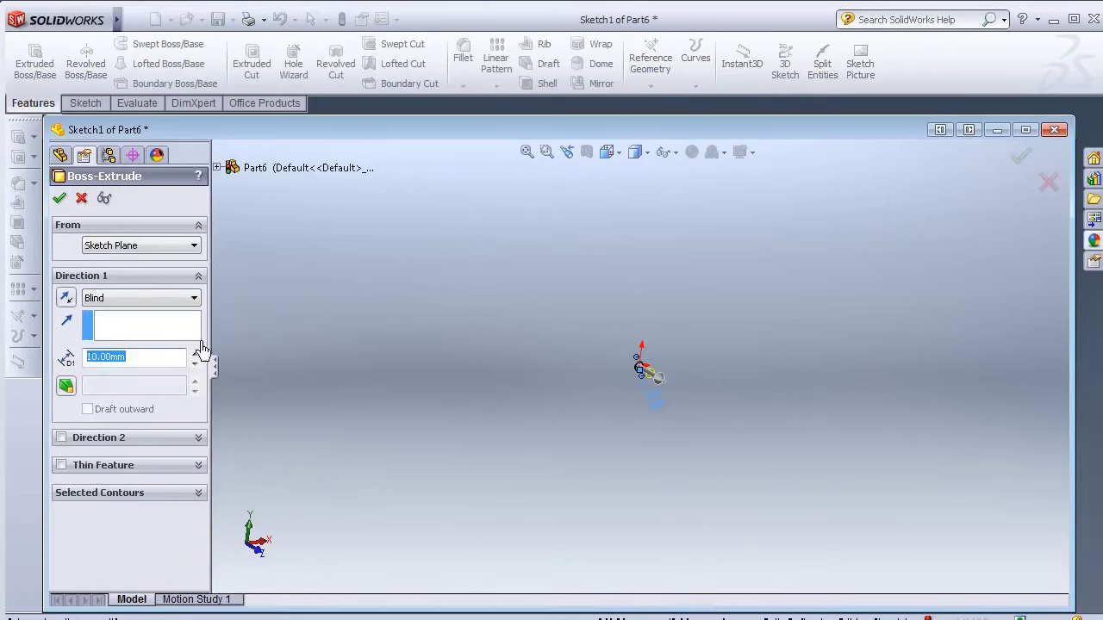
{"action": "left_click", "coordinate": [59, 199]}
Sketch a 6 mm diameter circle on the cylinder's end face
{"action": "left_click", "coordinate": [693, 250]}
{"action": "key", "text": "space"}
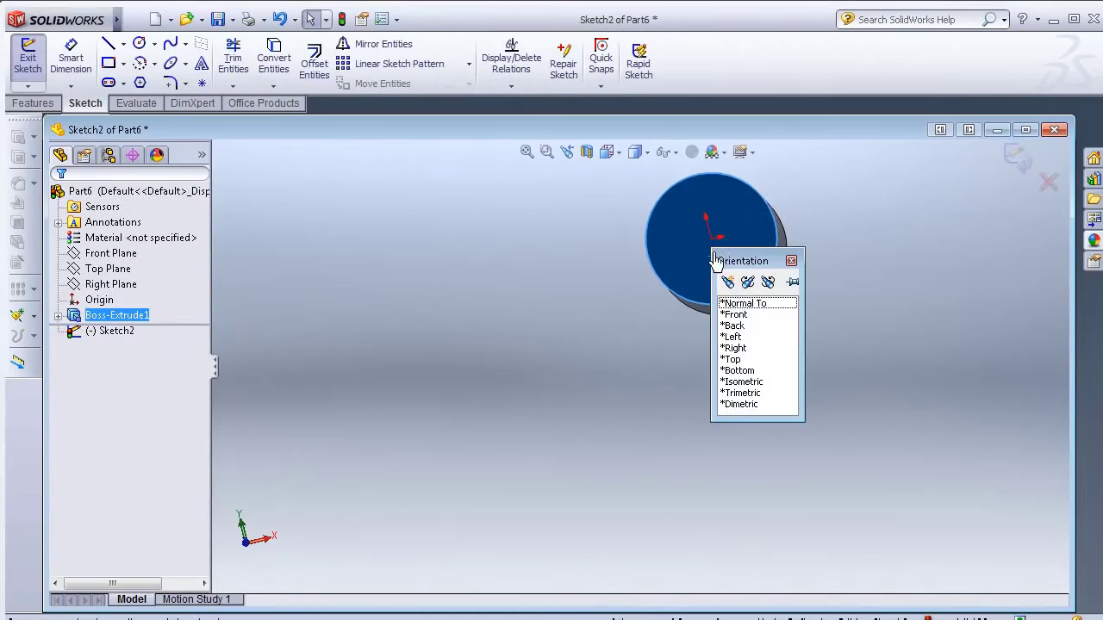
{"action": "left_click", "coordinate": [729, 302]}
{"action": "left_click", "coordinate": [138, 43]}
{"action": "left_click", "coordinate": [632, 249]}
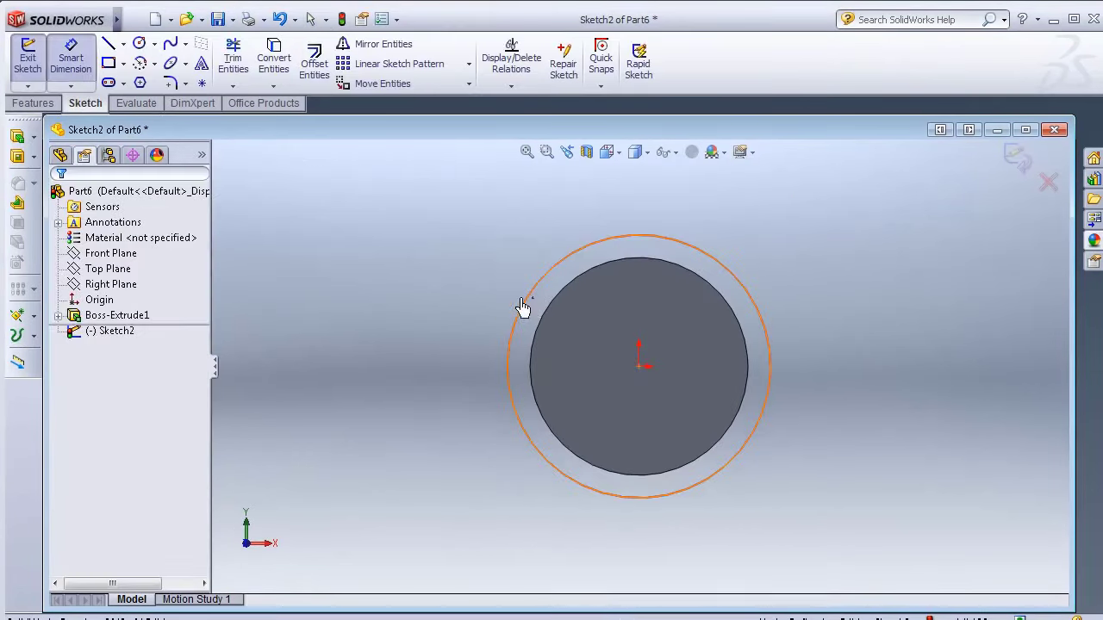
{"action": "left_click", "coordinate": [523, 308]}
{"action": "left_click", "coordinate": [470, 293]}
{"action": "type", "text": "6"}
{"action": "key", "text": "Return"}
Extrude the 6 mm circle 85 mm and save the shaft part as 'Axial'
{"action": "left_click", "coordinate": [40, 73]}
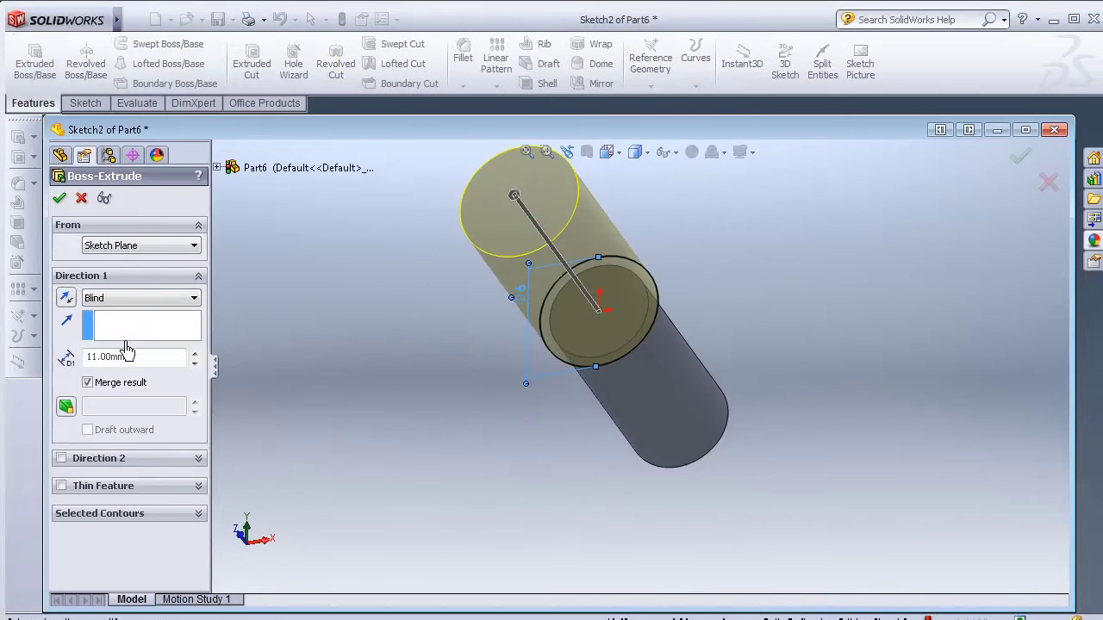
{"action": "type", "text": "5"}
{"action": "key", "text": "Return"}
{"action": "key", "text": "Return"}
{"action": "key", "text": "f"}
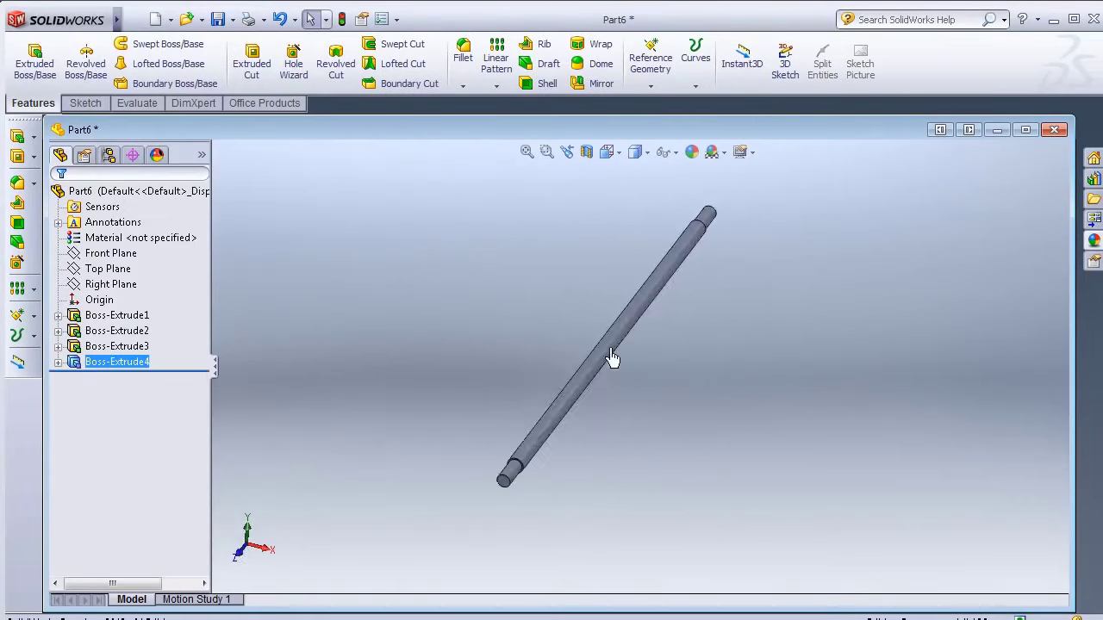
{"action": "left_click", "coordinate": [219, 21]}
{"action": "type", "text": "Axial"}
{"action": "key", "text": "Return"}
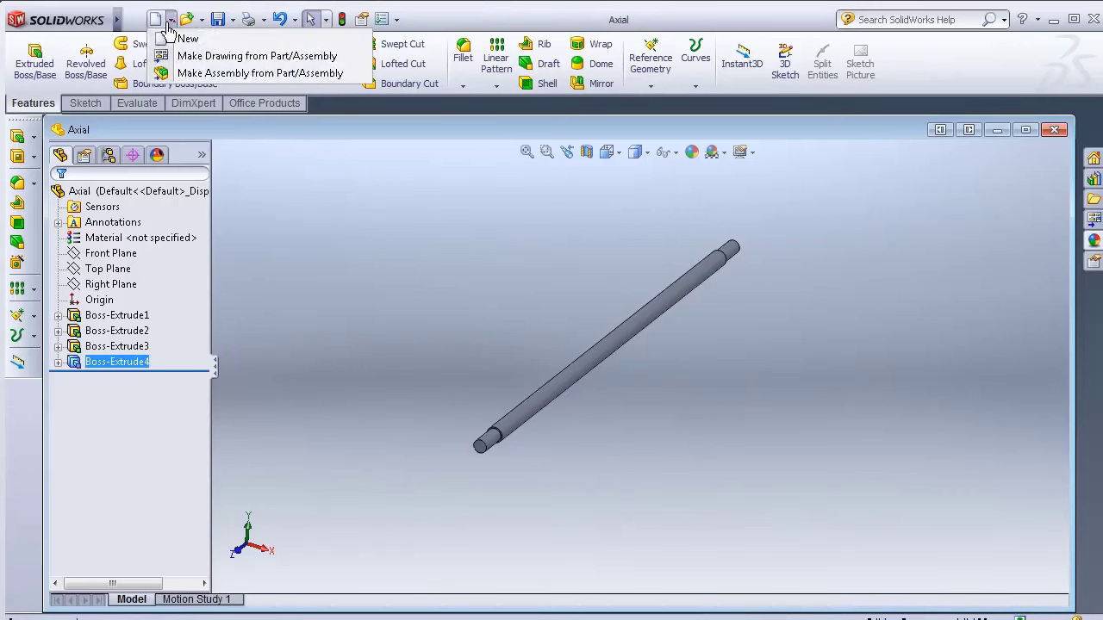
Make an assembly from Axial, then insert the rims and two tires
{"action": "left_click", "coordinate": [186, 77]}
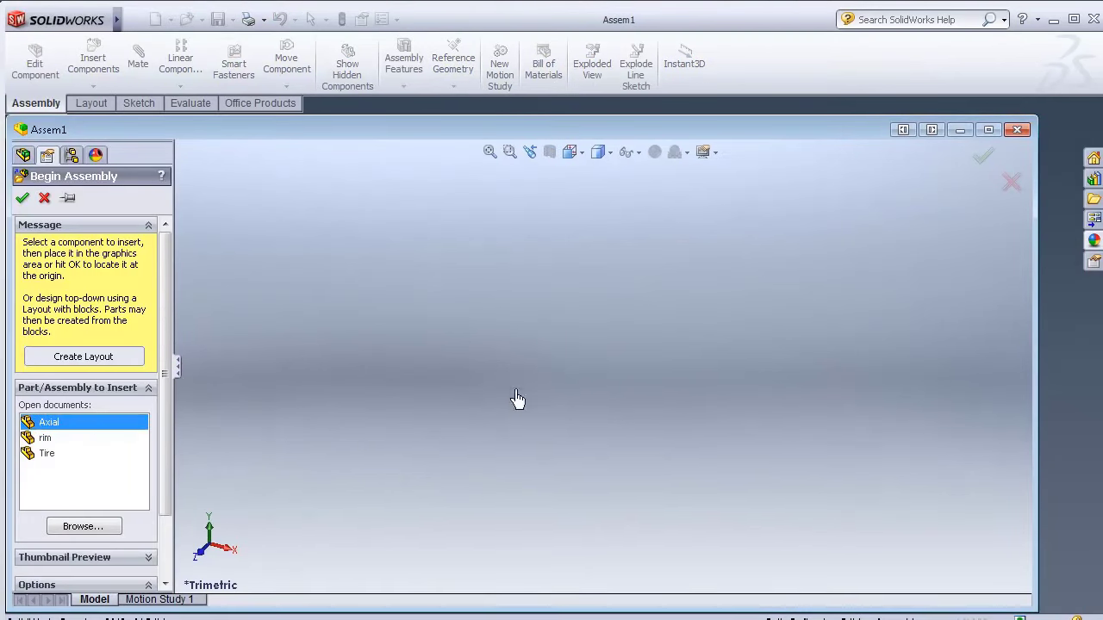
{"action": "left_click", "coordinate": [517, 399]}
{"action": "left_click", "coordinate": [343, 466]}
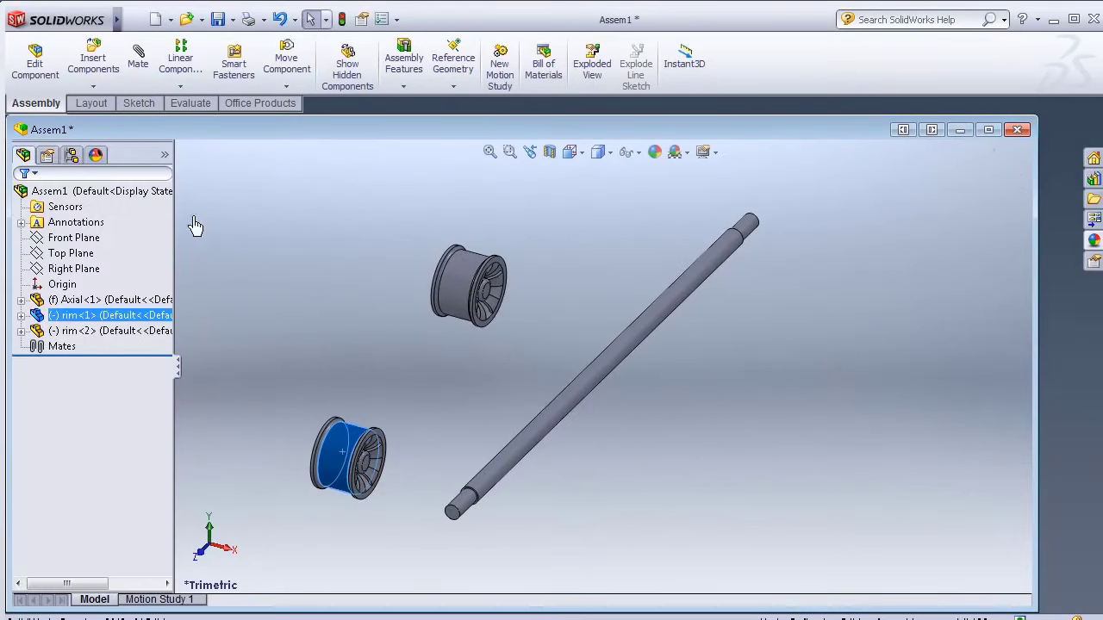
{"action": "left_click", "coordinate": [93, 63]}
{"action": "left_click", "coordinate": [290, 357]}
{"action": "left_click_drag", "start_coordinate": [290, 357], "coordinate": [320, 271], "text": "ctrl"}
{"action": "mouse_move", "coordinate": [320, 271]}
{"action": "middle_mouse_down"}
{"action": "mouse_move", "coordinate": [504, 431]}
{"action": "mouse_move", "coordinate": [507, 464]}
{"action": "middle_mouse_up"}
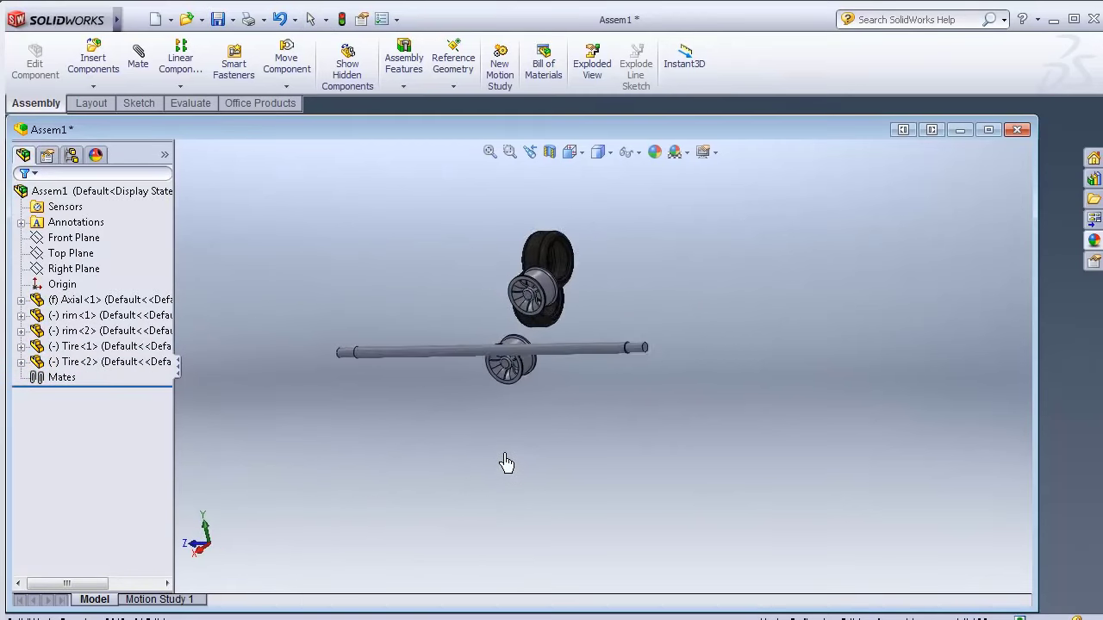
{"action": "scroll", "coordinate": [506, 464], "scroll_direction": "up", "scroll_amount": 3}
Change the appearance of both rims to orange
{"action": "left_click", "coordinate": [517, 367]}
{"action": "left_click", "coordinate": [642, 250], "text": "ctrl"}
{"action": "left_click", "coordinate": [655, 152]}
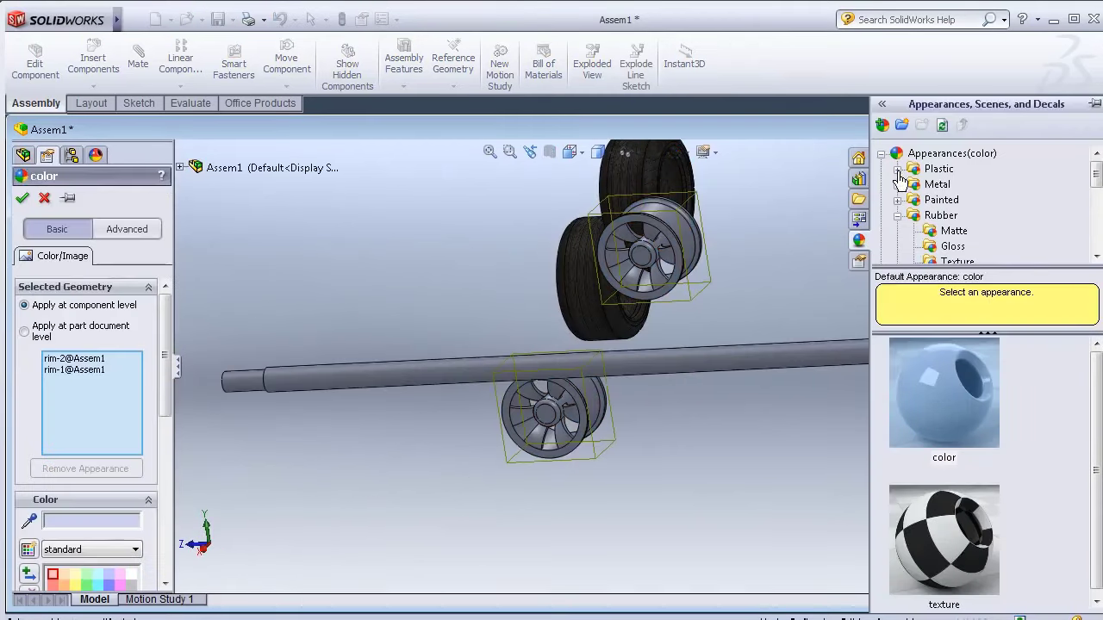
{"action": "scroll", "coordinate": [65, 435], "scroll_direction": "down", "scroll_amount": 3}
{"action": "left_click", "coordinate": [22, 198]}
{"action": "mouse_move", "coordinate": [529, 394]}
{"action": "middle_mouse_down"}
{"action": "mouse_move", "coordinate": [591, 284]}
{"action": "mouse_move", "coordinate": [529, 566]}
{"action": "middle_mouse_up"}
{"action": "scroll", "coordinate": [915, 534], "scroll_direction": "down", "scroll_amount": 2}
{"action": "left_click", "coordinate": [844, 422]}
Mate both rims concentric with the shaft
{"action": "left_click", "coordinate": [904, 274]}
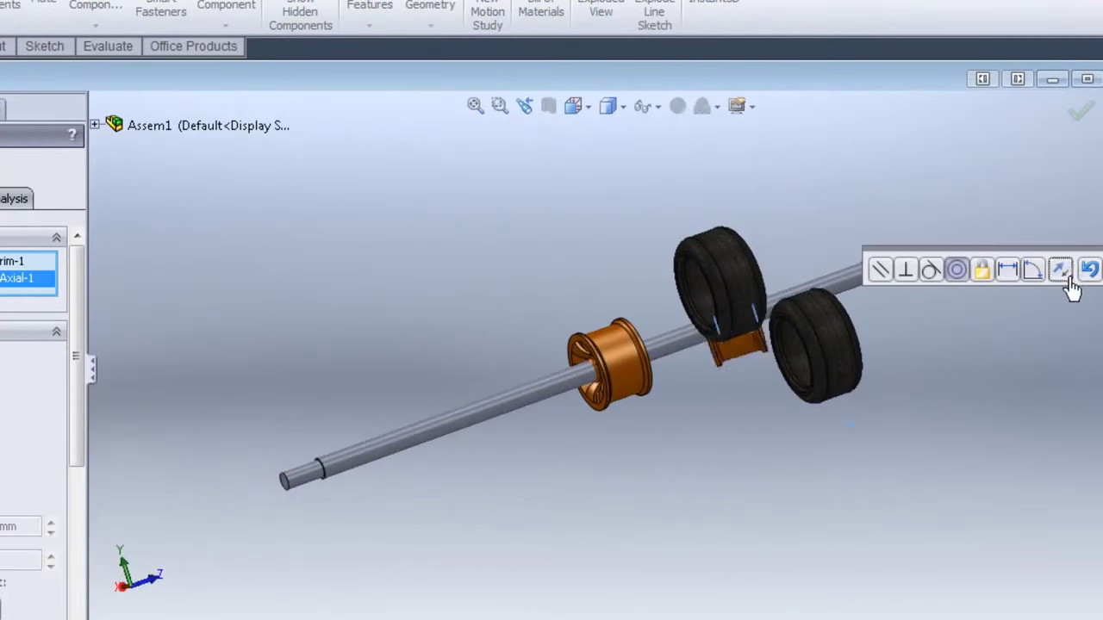
{"action": "left_click", "coordinate": [1076, 290]}
{"action": "scroll", "coordinate": [731, 387], "scroll_direction": "up", "scroll_amount": 2}
{"action": "middle_click_drag", "start_coordinate": [732, 387], "coordinate": [514, 479]}
{"action": "scroll", "coordinate": [514, 479], "scroll_direction": "up", "scroll_amount": 2}
{"action": "scroll", "coordinate": [422, 509], "scroll_direction": "down", "scroll_amount": 5}
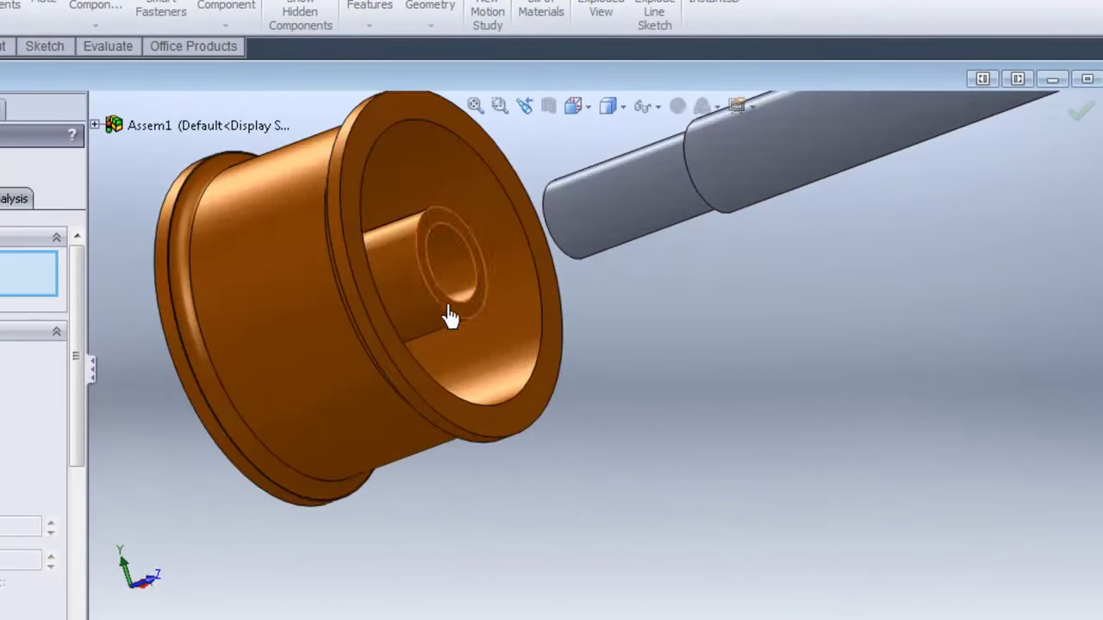
{"action": "left_click", "coordinate": [450, 316]}
{"action": "left_click", "coordinate": [704, 226]}
{"action": "scroll", "coordinate": [705, 225], "scroll_direction": "up", "scroll_amount": 3}
{"action": "left_click", "coordinate": [1071, 271]}
Mate the tire concentric with its rim
{"action": "scroll", "coordinate": [759, 307], "scroll_direction": "up", "scroll_amount": 2}
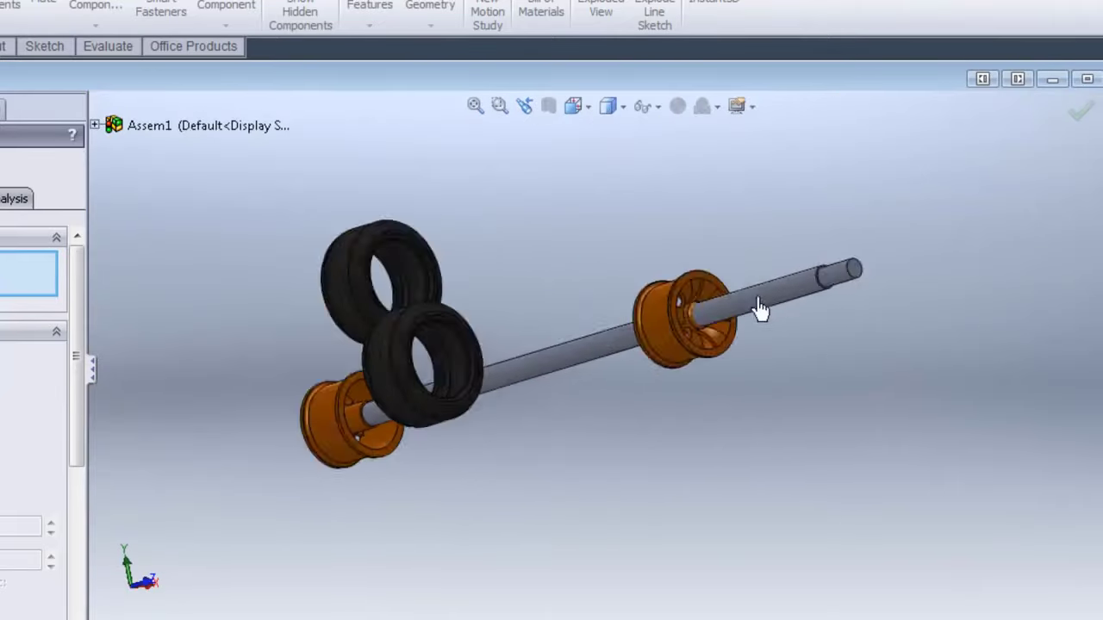
{"action": "scroll", "coordinate": [758, 308], "scroll_direction": "down", "scroll_amount": 2}
{"action": "scroll", "coordinate": [935, 271], "scroll_direction": "down", "scroll_amount": 3}
{"action": "scroll", "coordinate": [872, 251], "scroll_direction": "up", "scroll_amount": 2}
{"action": "left_click", "coordinate": [778, 296]}
{"action": "scroll", "coordinate": [278, 353], "scroll_direction": "down", "scroll_amount": 3}
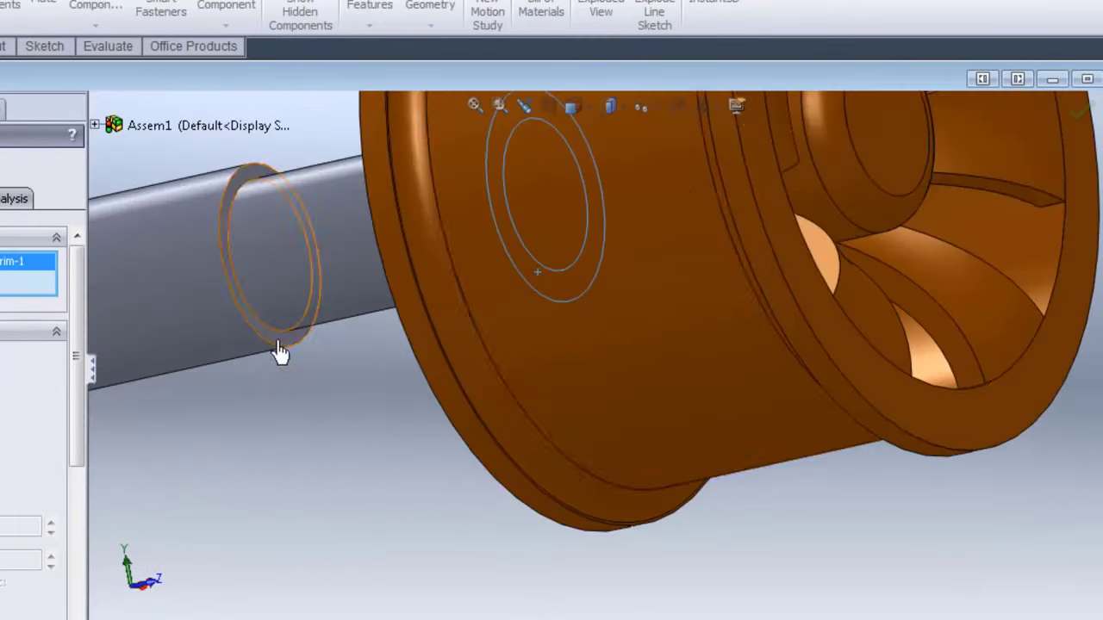
{"action": "scroll", "coordinate": [353, 466], "scroll_direction": "down", "scroll_amount": 3}
{"action": "scroll", "coordinate": [428, 487], "scroll_direction": "down", "scroll_amount": 2}
{"action": "scroll", "coordinate": [603, 362], "scroll_direction": "down", "scroll_amount": 4}
{"action": "left_click", "coordinate": [839, 178]}
{"action": "scroll", "coordinate": [840, 178], "scroll_direction": "up", "scroll_amount": 3}
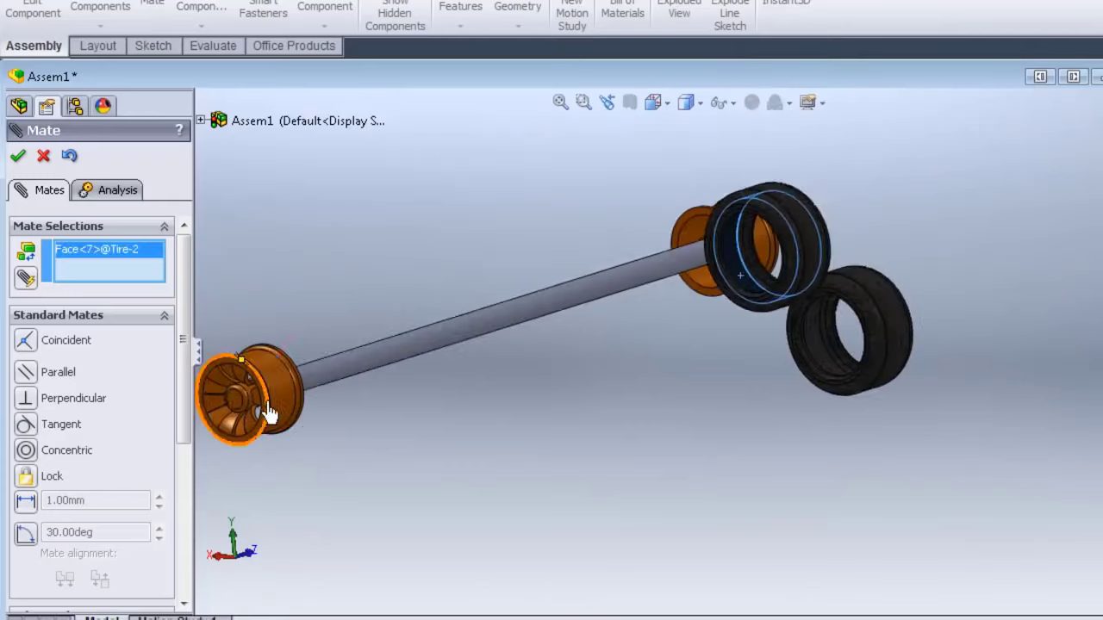
{"action": "left_click", "coordinate": [284, 443]}
{"action": "left_click", "coordinate": [320, 467]}
{"action": "left_click", "coordinate": [762, 256]}
{"action": "right_click", "coordinate": [960, 340]}
{"action": "left_click", "coordinate": [1017, 322]}
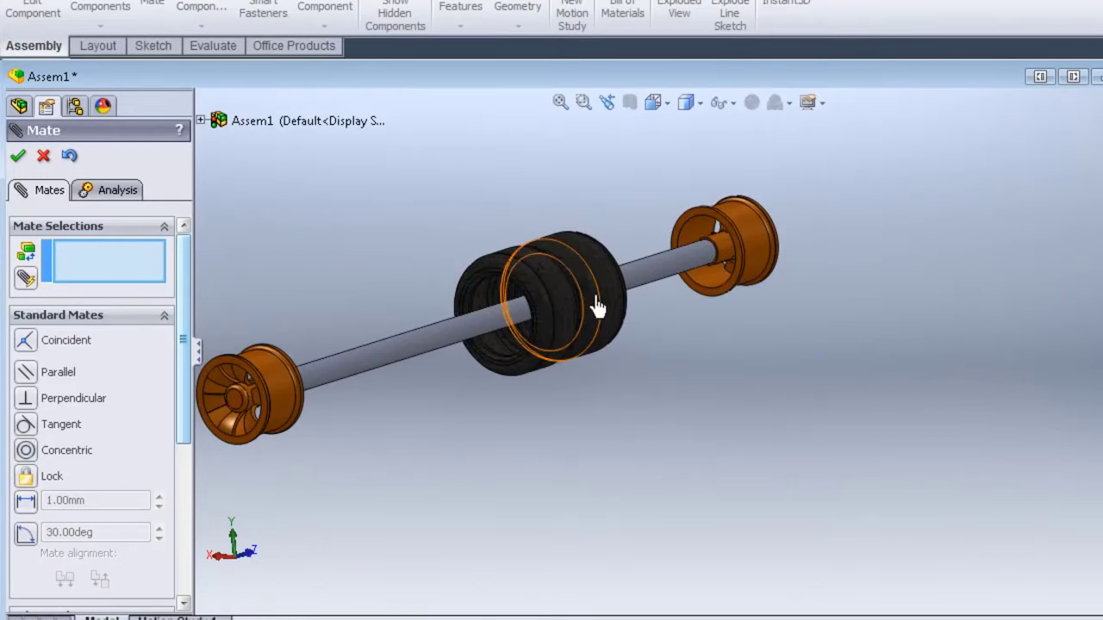
Add a 1 mm distance mate between the tire's and rim's side faces
{"action": "middle_click_drag", "start_coordinate": [810, 306], "coordinate": [362, 413]}
{"action": "scroll", "coordinate": [837, 445], "scroll_direction": "down", "scroll_amount": 3}
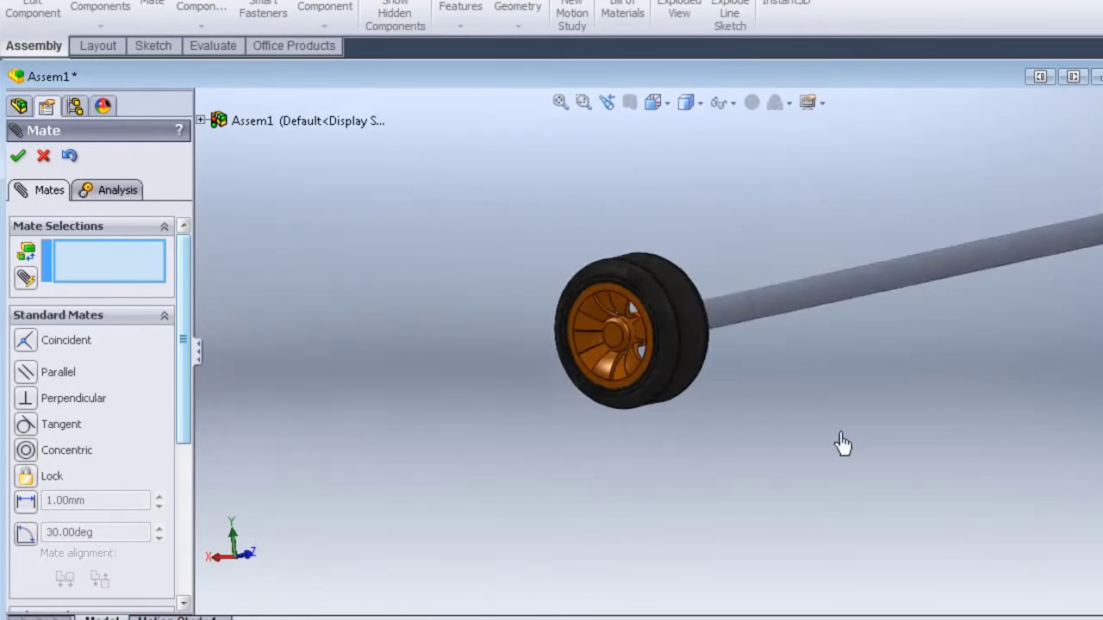
{"action": "scroll", "coordinate": [758, 423], "scroll_direction": "down", "scroll_amount": 2}
{"action": "scroll", "coordinate": [808, 397], "scroll_direction": "down", "scroll_amount": 3}
{"action": "middle_click_drag", "start_coordinate": [808, 397], "coordinate": [524, 339]}
{"action": "scroll", "coordinate": [647, 325], "scroll_direction": "down", "scroll_amount": 4}
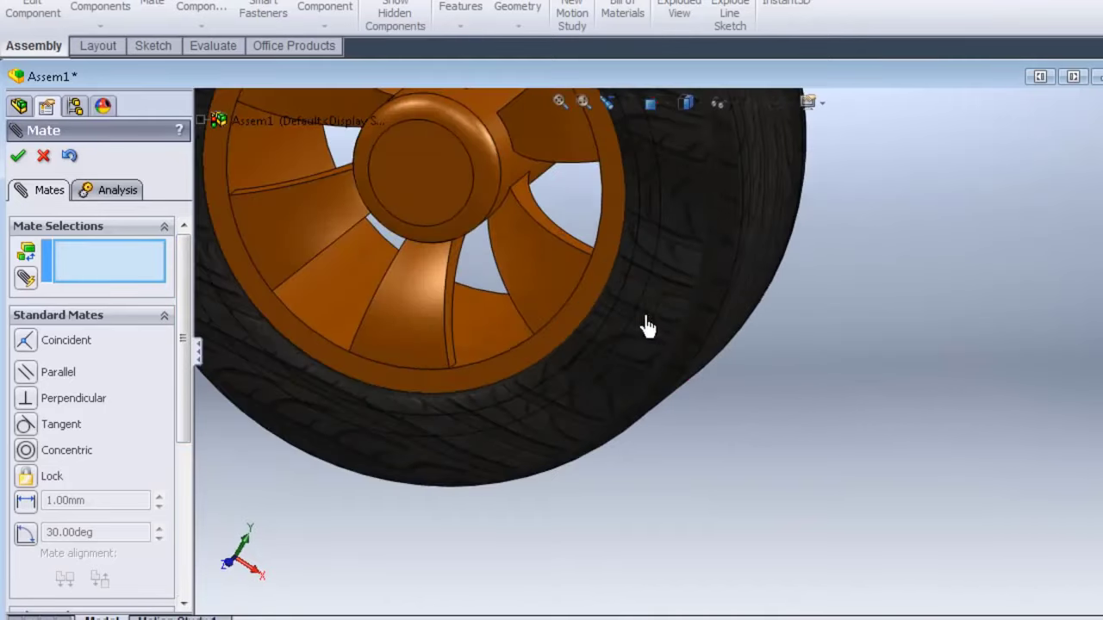
{"action": "left_click", "coordinate": [647, 325]}
{"action": "left_click", "coordinate": [583, 320]}
{"action": "scroll", "coordinate": [583, 319], "scroll_direction": "up", "scroll_amount": 2}
{"action": "left_click", "coordinate": [466, 269]}
{"action": "type", "text": "1"}
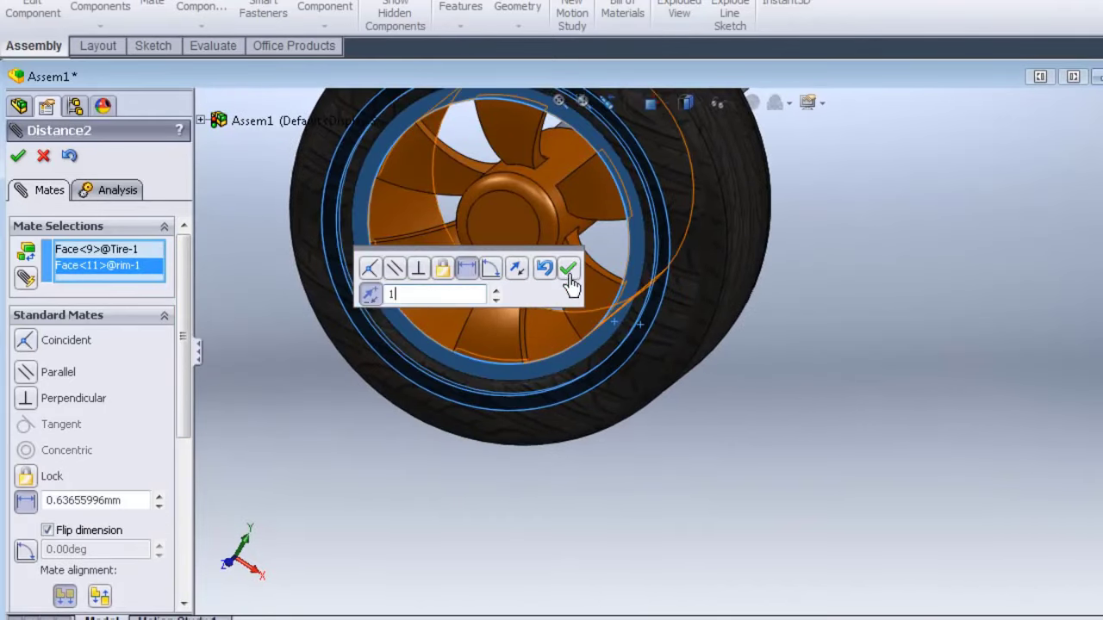
{"action": "left_click", "coordinate": [569, 270]}
Shorten the Axial shaft by editing Boss-Extrude2, Boss-Extrude3 and Boss-Extrude4
{"action": "scroll", "coordinate": [770, 337], "scroll_direction": "up", "scroll_amount": 2}
{"action": "scroll", "coordinate": [739, 320], "scroll_direction": "down", "scroll_amount": 2}
{"action": "middle_click_drag", "start_coordinate": [738, 320], "coordinate": [451, 402]}
{"action": "scroll", "coordinate": [632, 331], "scroll_direction": "up", "scroll_amount": 2}
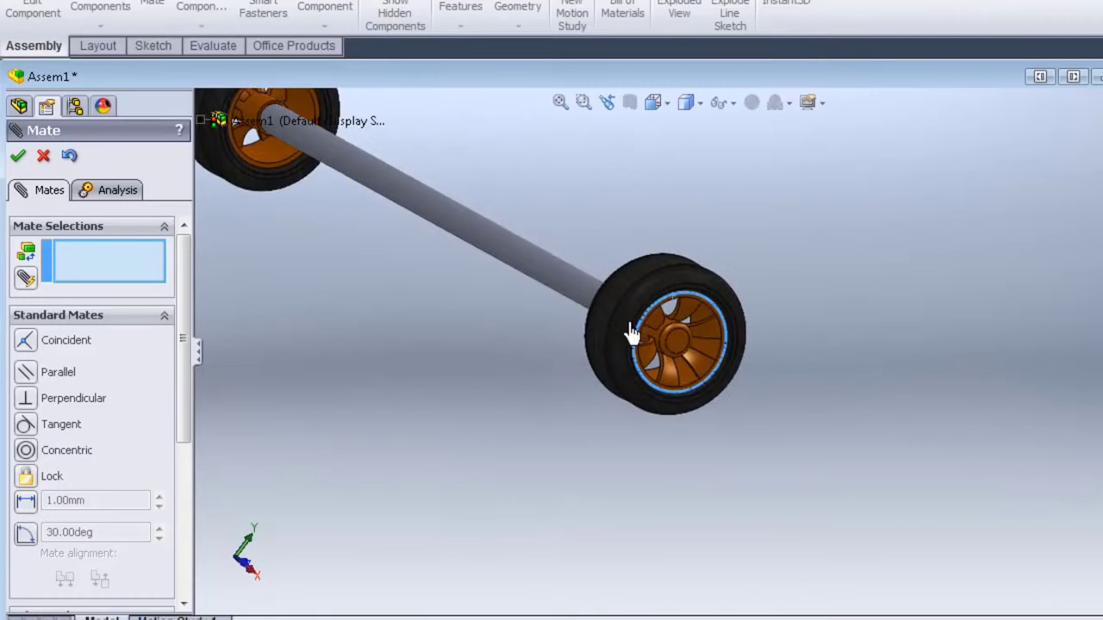
{"action": "mouse_move", "coordinate": [655, 400]}
{"action": "middle_mouse_down"}
{"action": "mouse_move", "coordinate": [833, 374]}
{"action": "mouse_move", "coordinate": [660, 340]}
{"action": "mouse_move", "coordinate": [497, 391]}
{"action": "middle_mouse_up"}
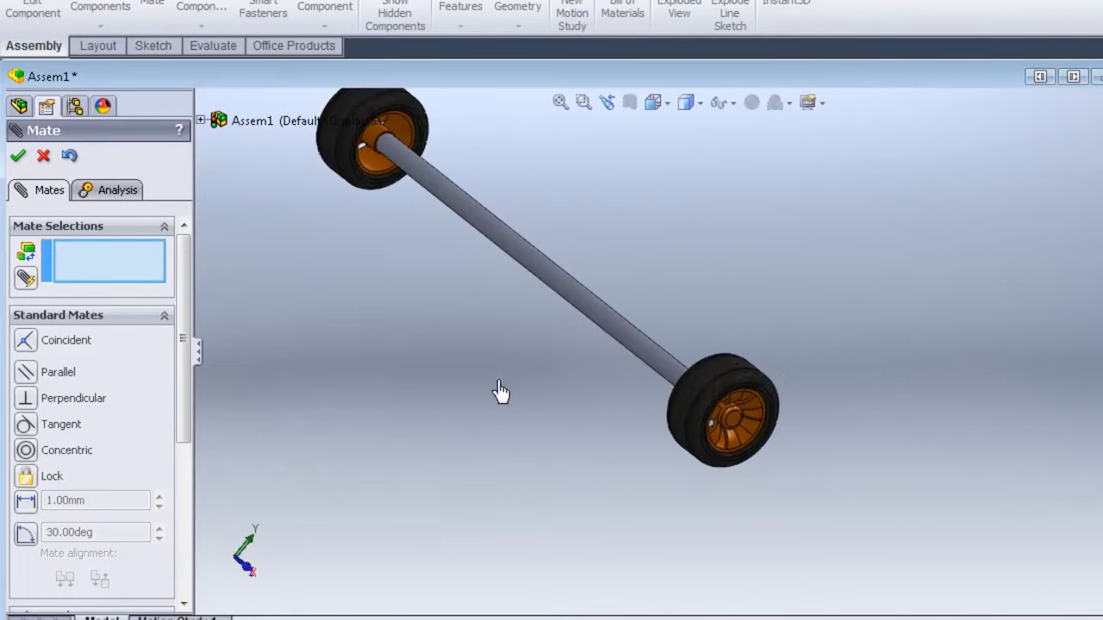
{"action": "key", "text": "Escape"}
{"action": "scroll", "coordinate": [470, 282], "scroll_direction": "up", "scroll_amount": 2}
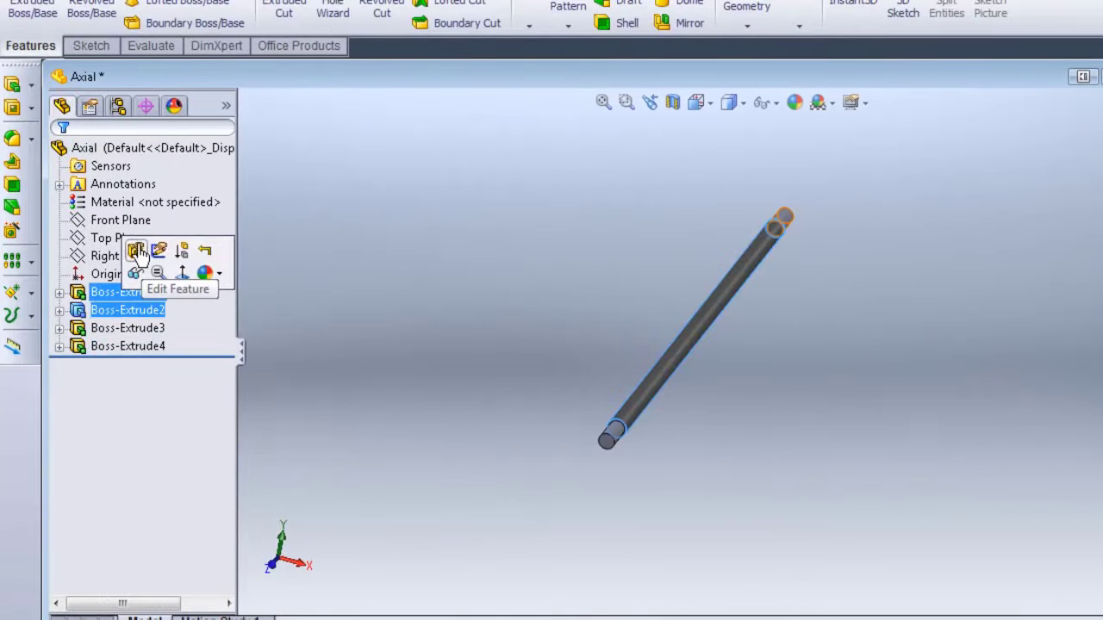
{"action": "left_click", "coordinate": [136, 251]}
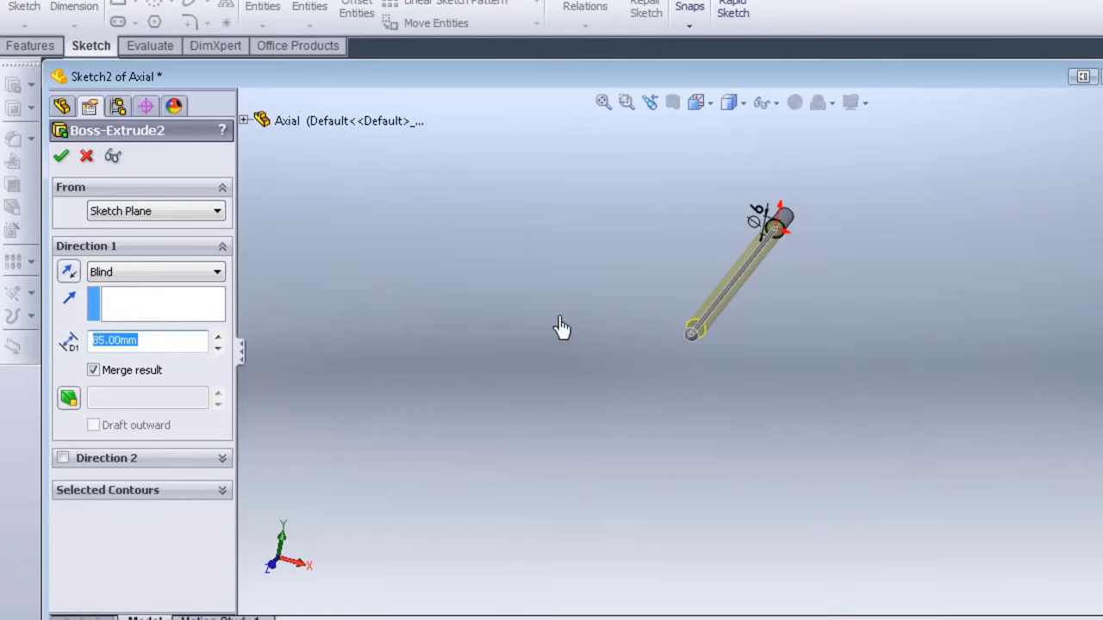
{"action": "key", "text": "Return"}
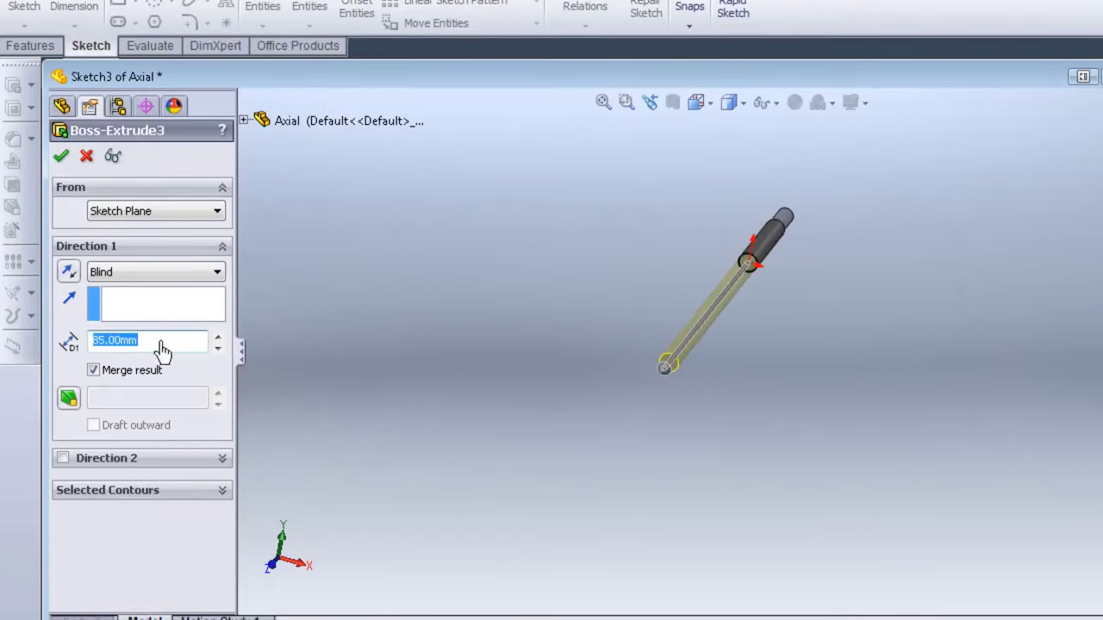
{"action": "left_click", "coordinate": [60, 155]}
{"action": "left_click", "coordinate": [61, 155]}
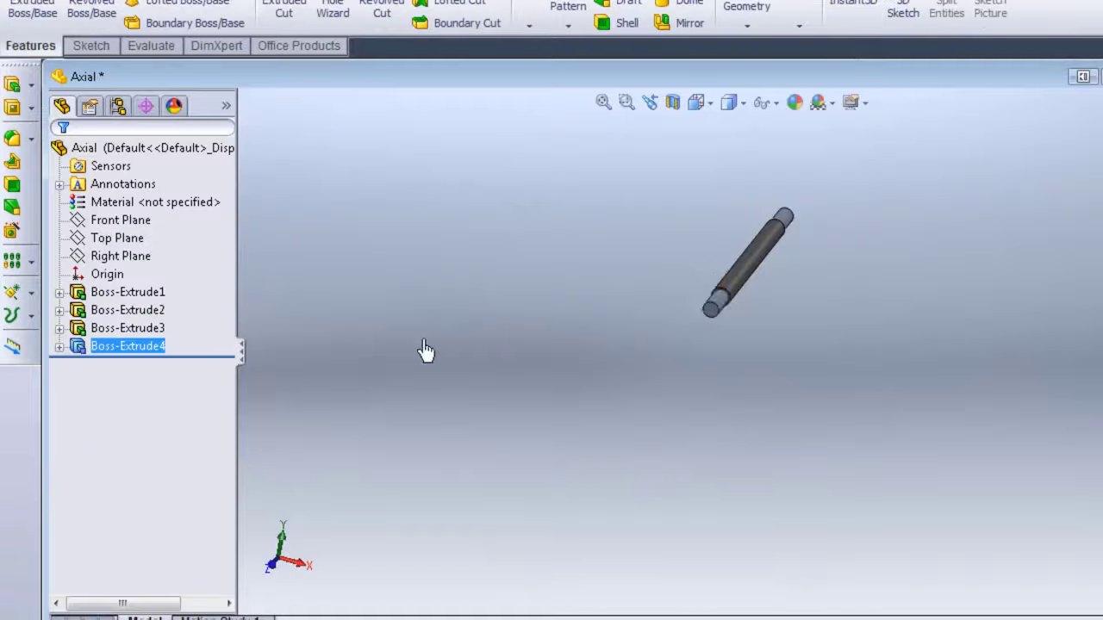
Restore the minimized assembly window to show the shaft with both wheels
{"action": "left_click", "coordinate": [264, 617]}
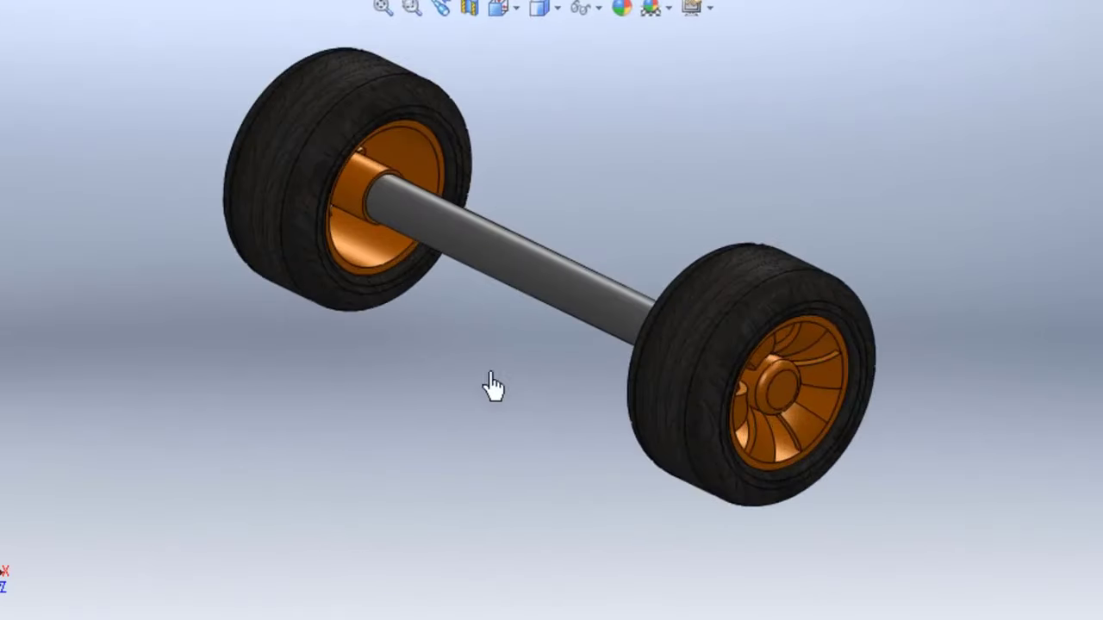